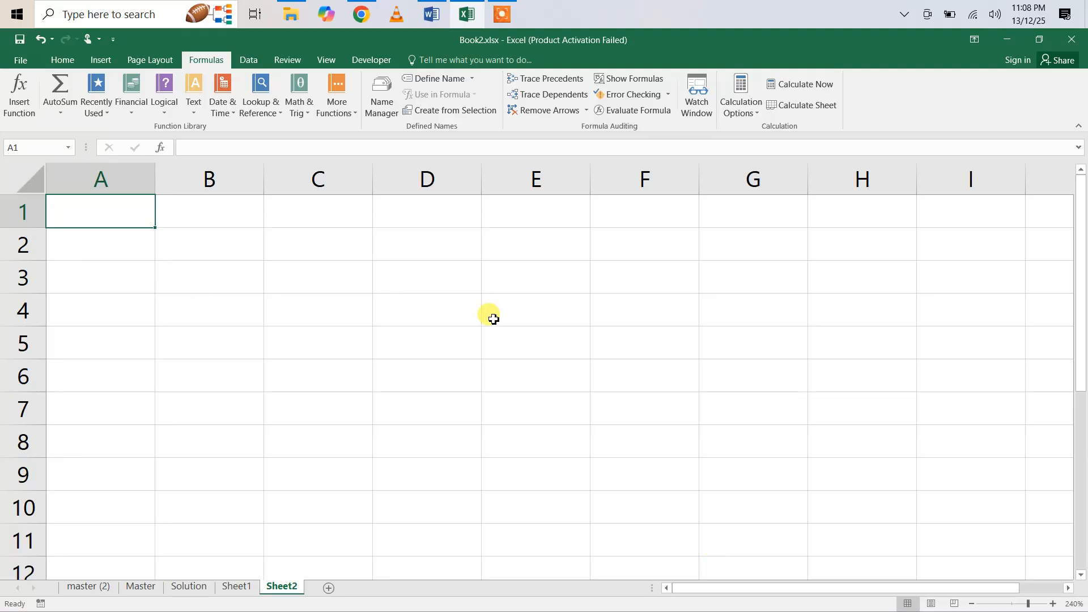
Enter 1 in cell A1 and fill it down through A10 as a number series.
text(1)
click(479, 347)
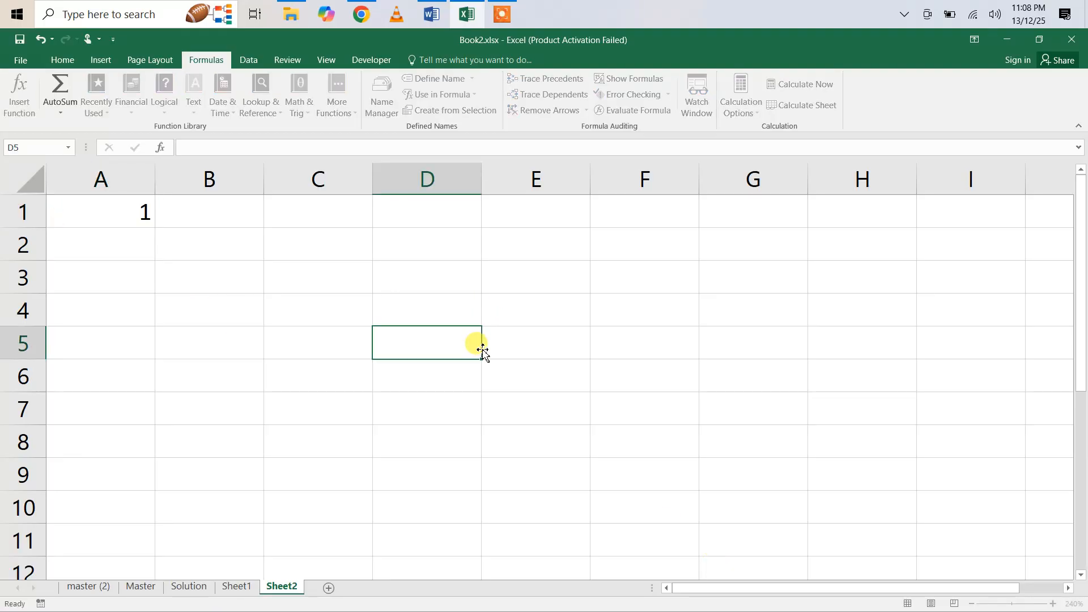
click(79, 207)
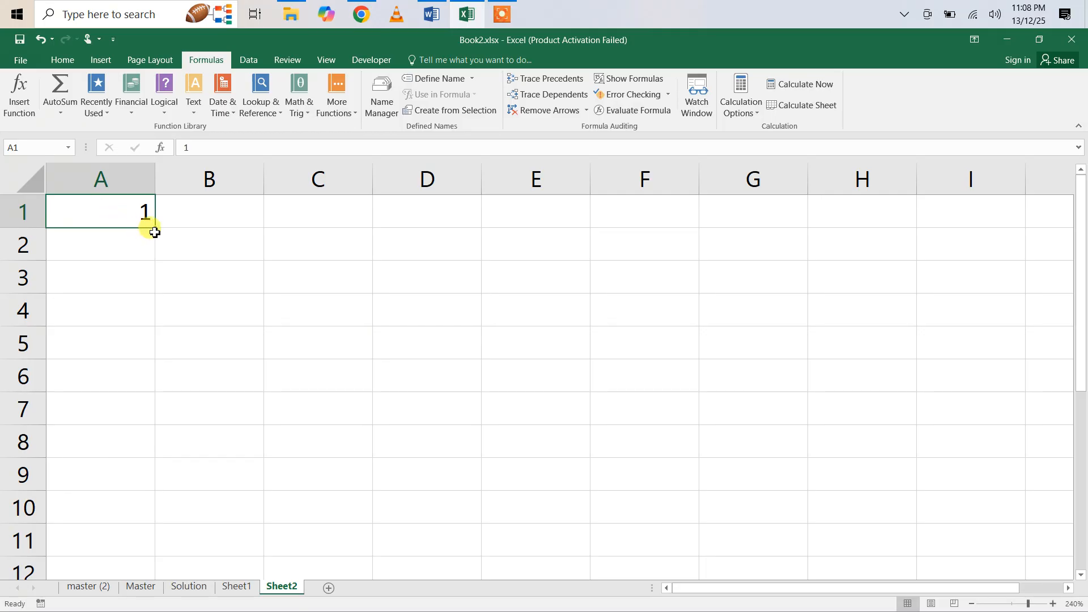
drag(157, 229, 172, 536)
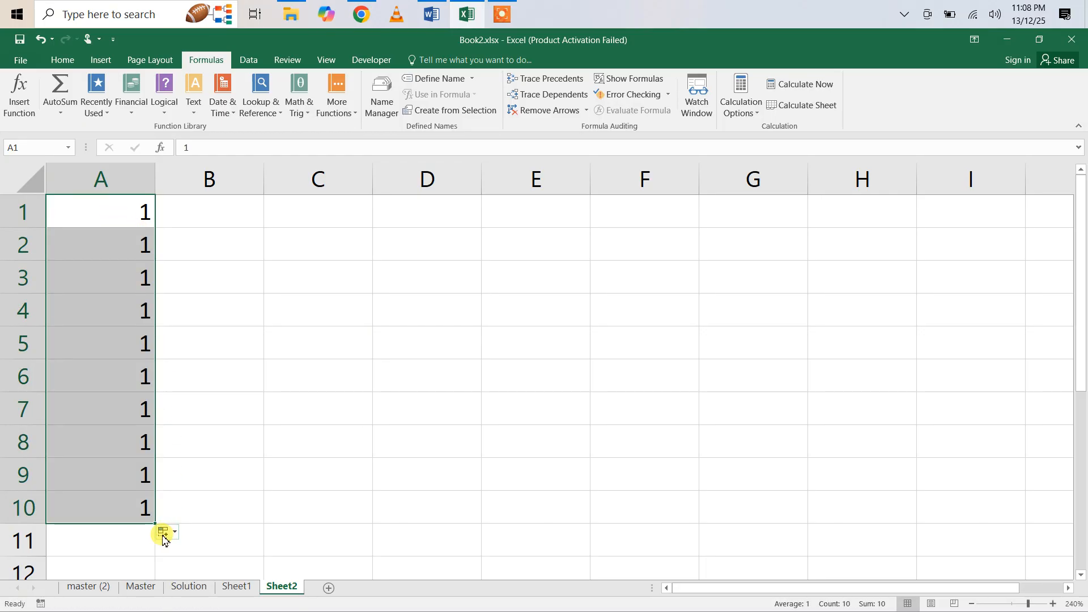
click(165, 536)
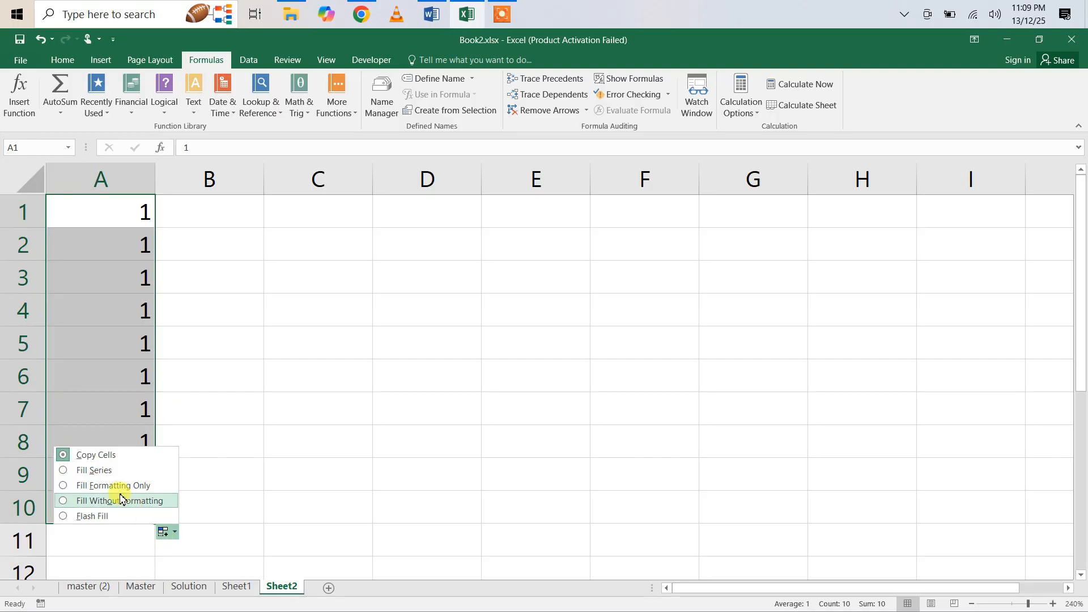
click(100, 472)
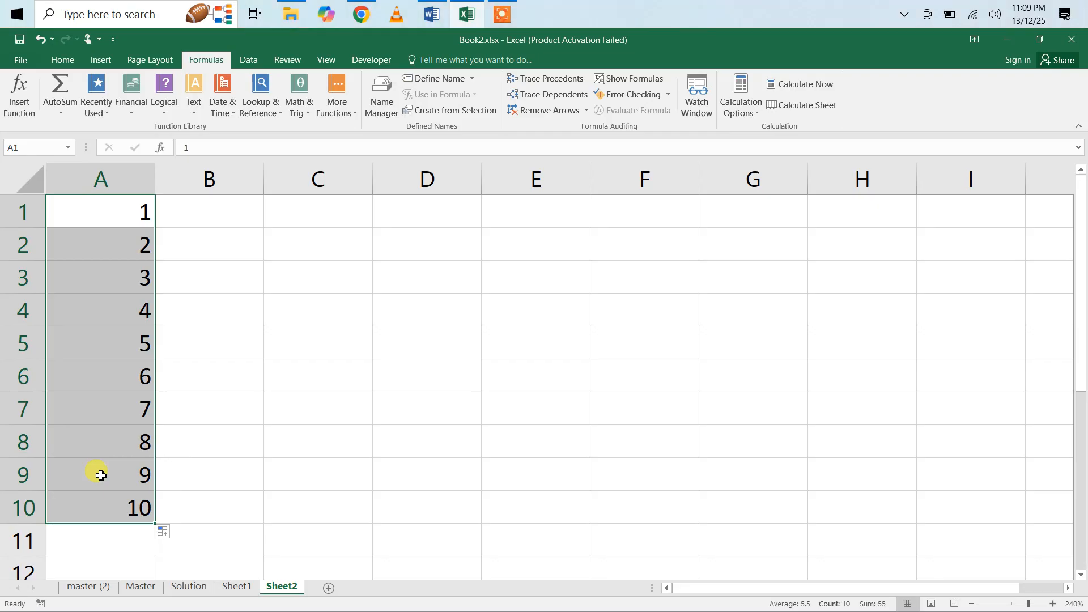
Enter the letter A in cell B1, fill it down through B10, and check the available fill options.
click(188, 215)
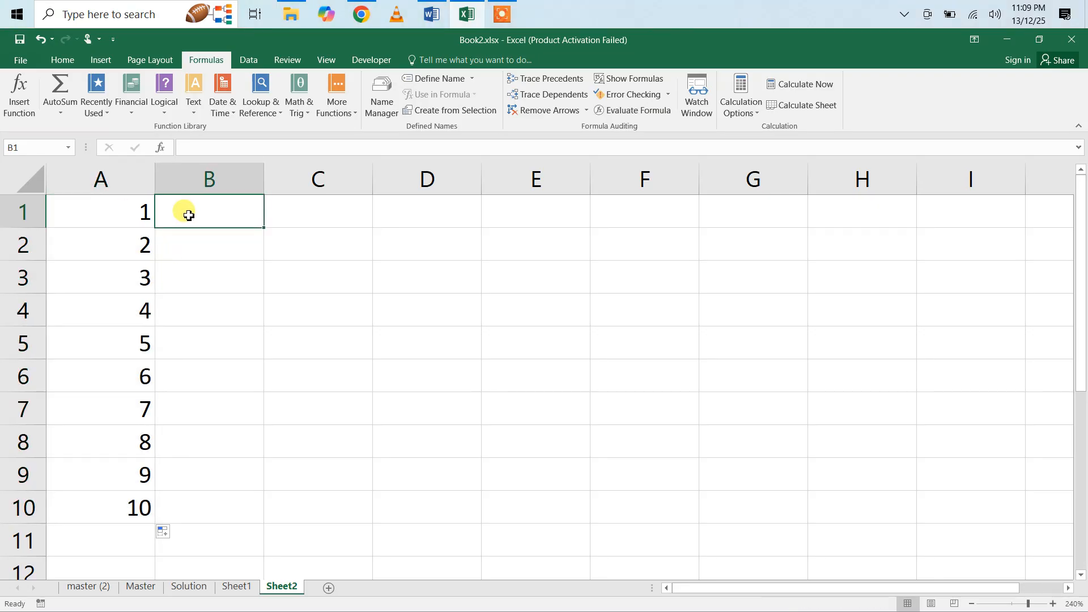
text(A)
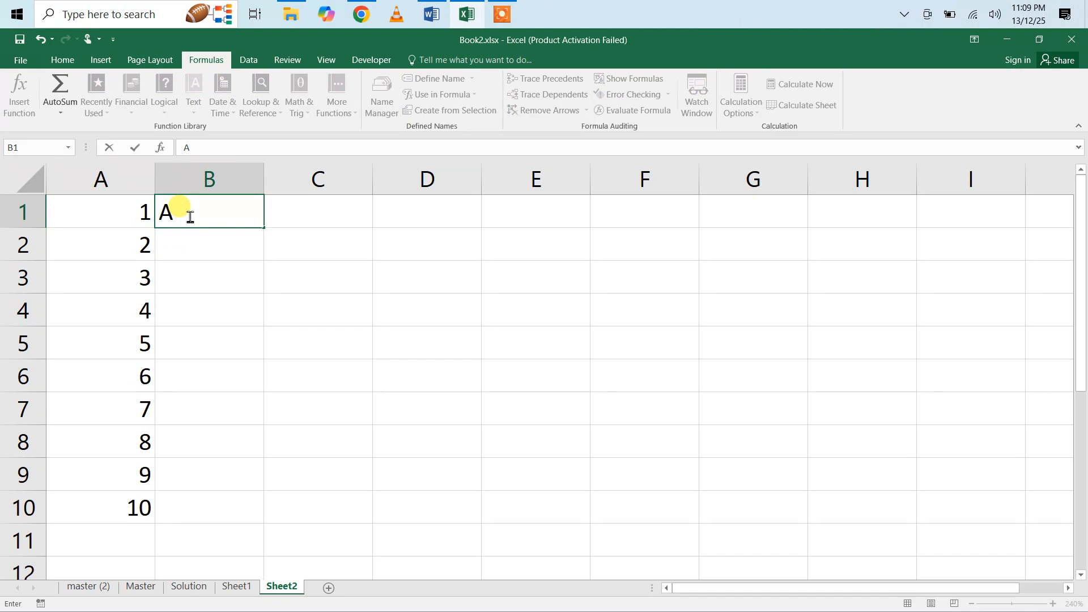
key(Return)
click(189, 215)
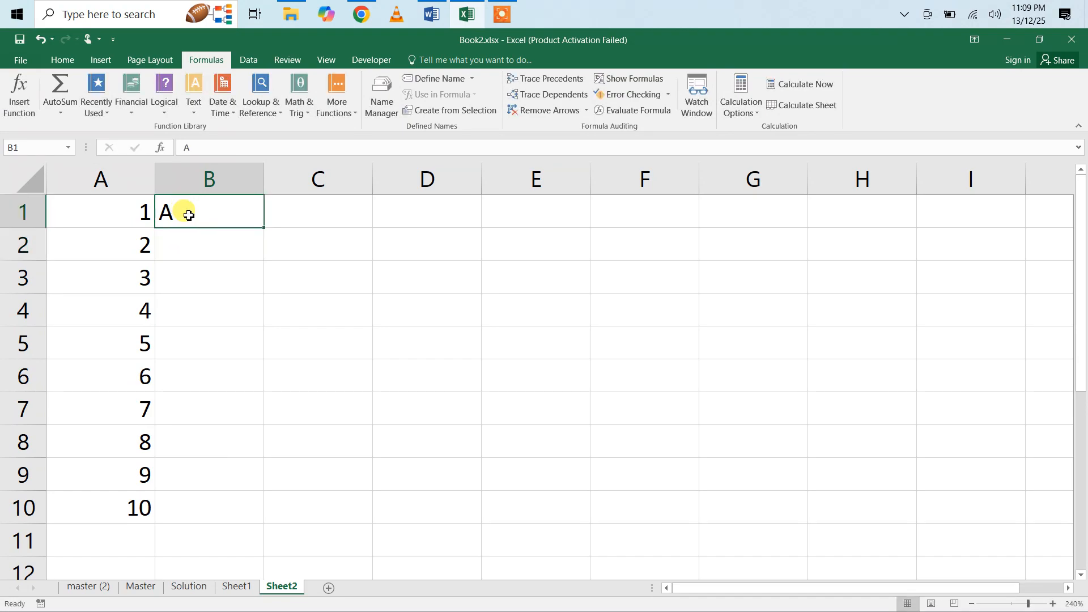
drag(266, 230, 257, 533)
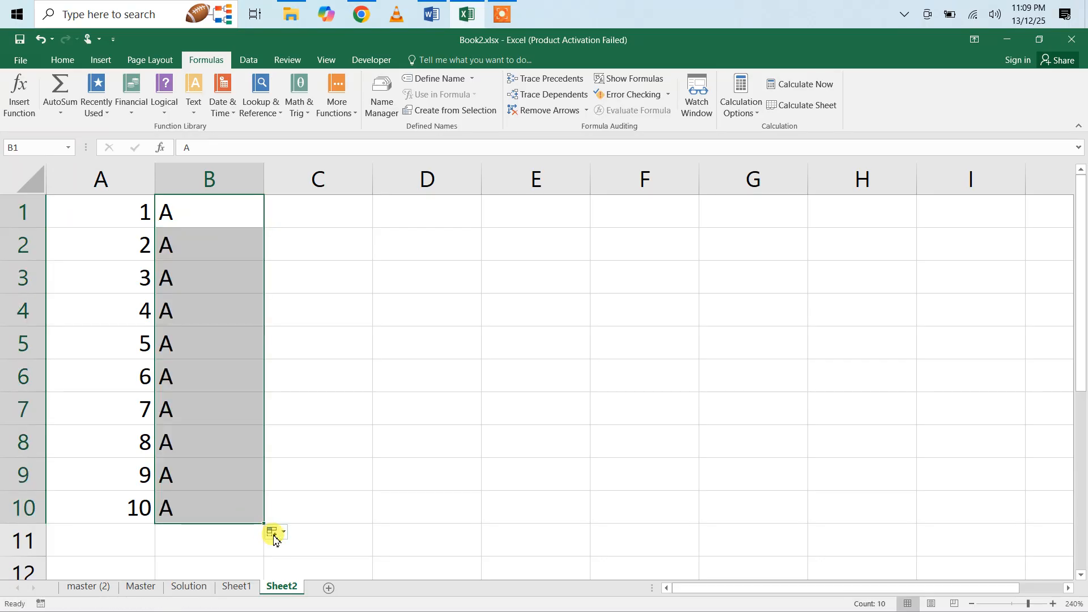
click(273, 532)
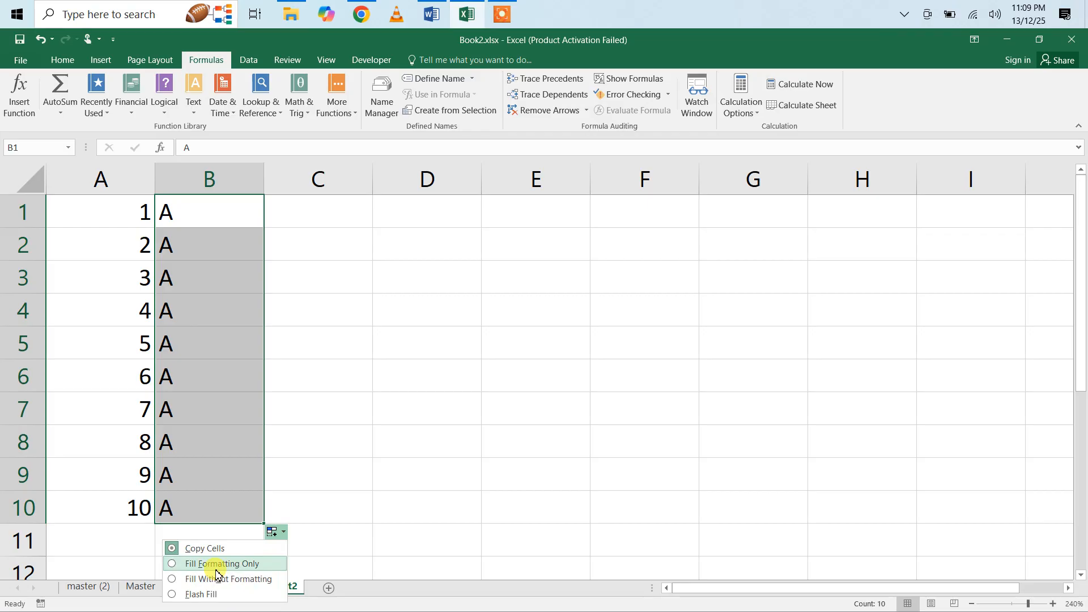
click(354, 415)
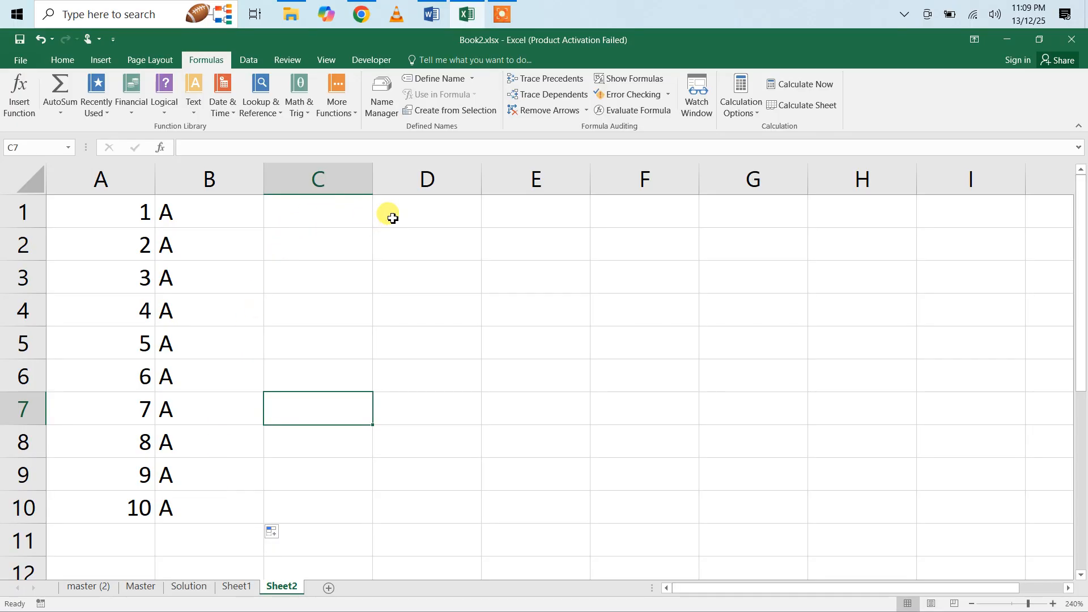
Enter 65 and 90 in cells D1 and E1, and 97 and 122 in D2 and E2.
click(392, 219)
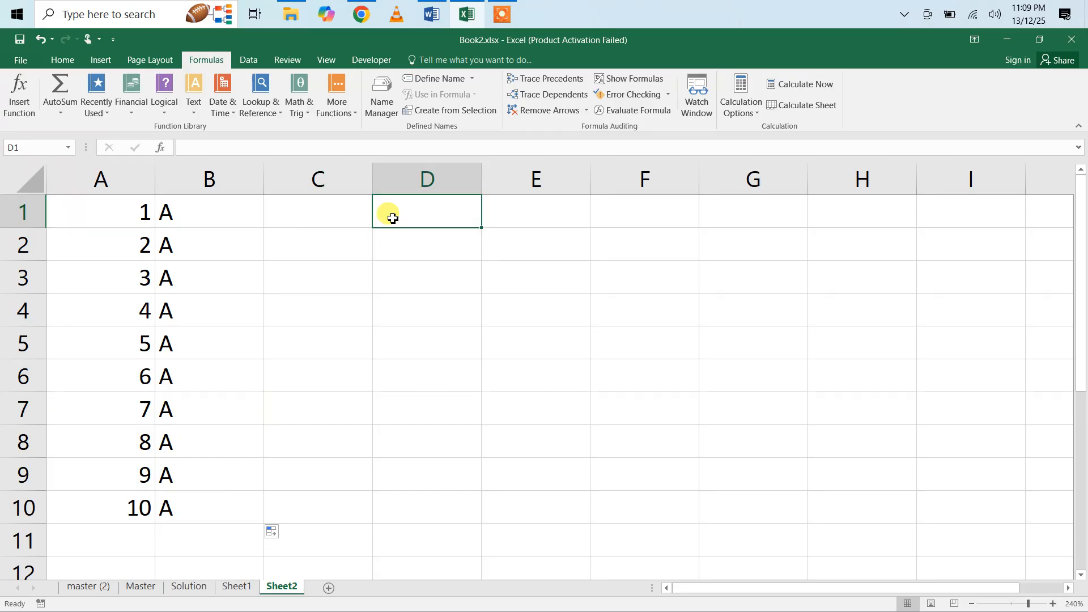
text(65)
key(Tab)
text(90)
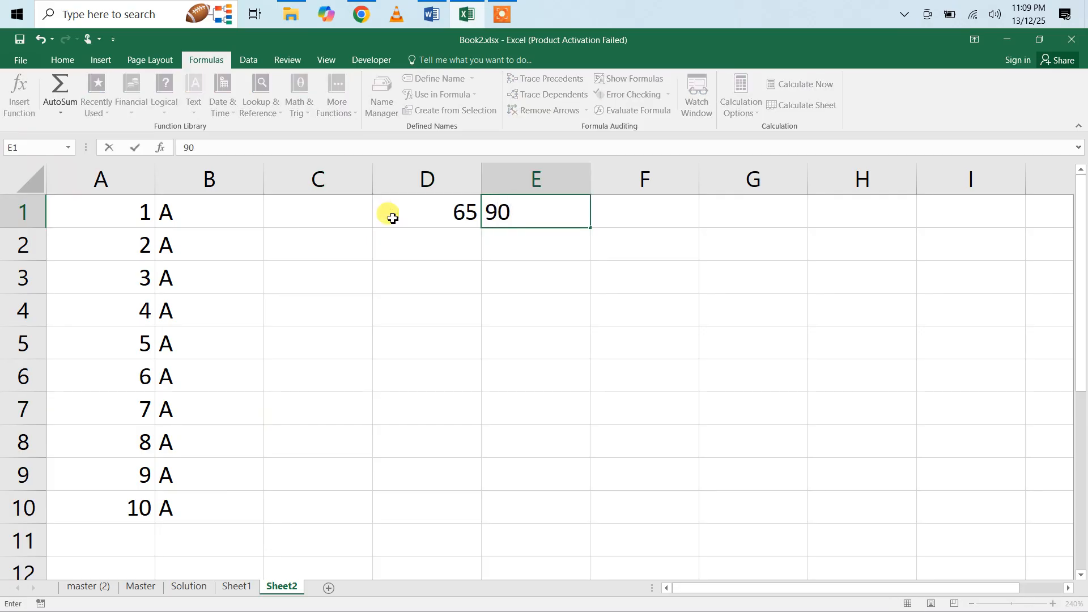
key(Down)
key(Left)
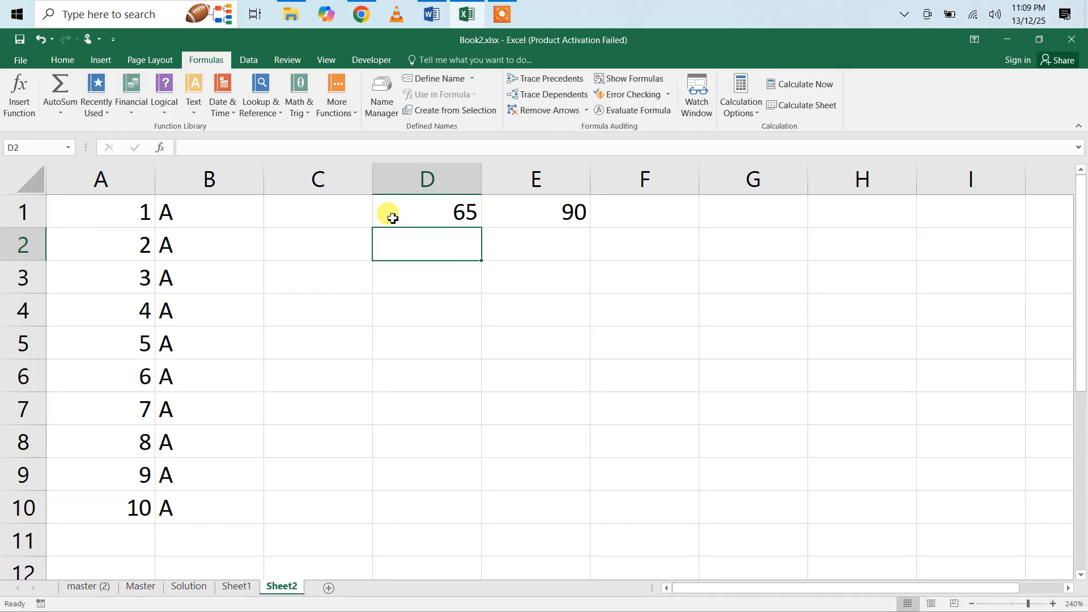
text(97)
key(Tab)
text(122)
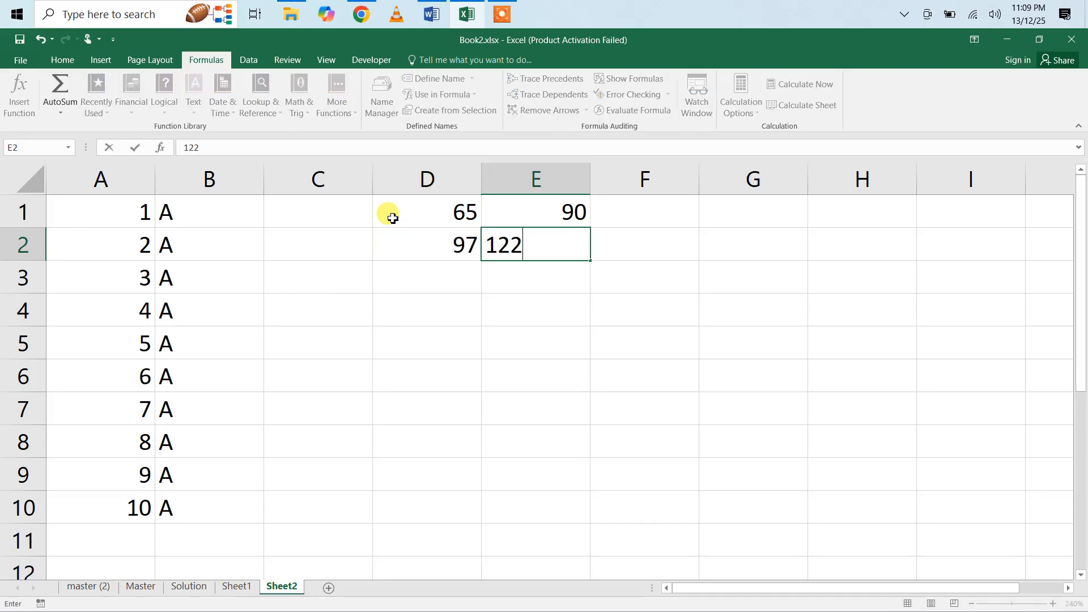
key(Return)
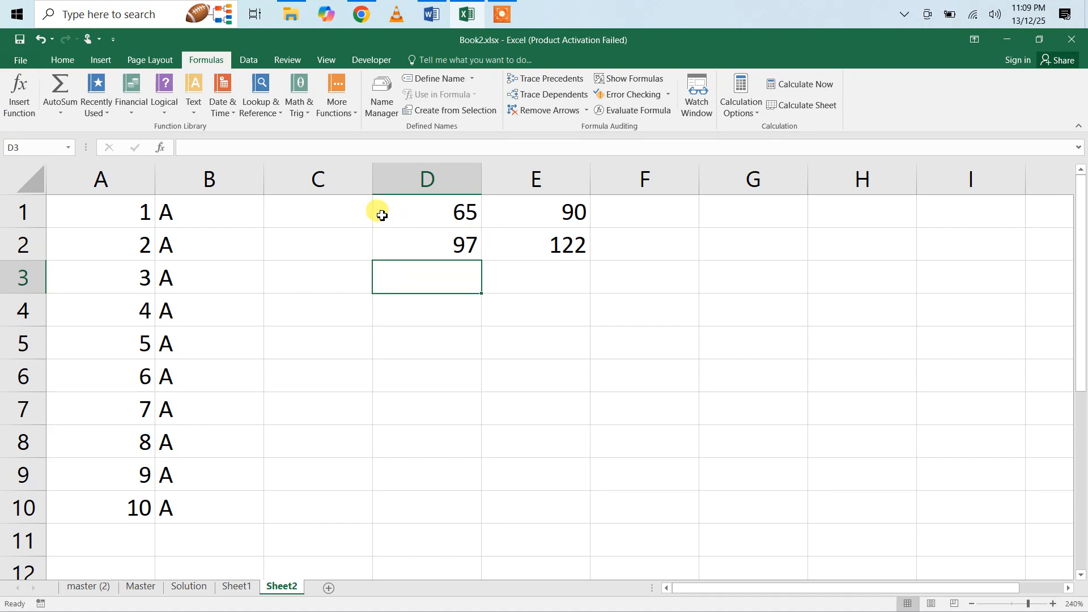
click(189, 214)
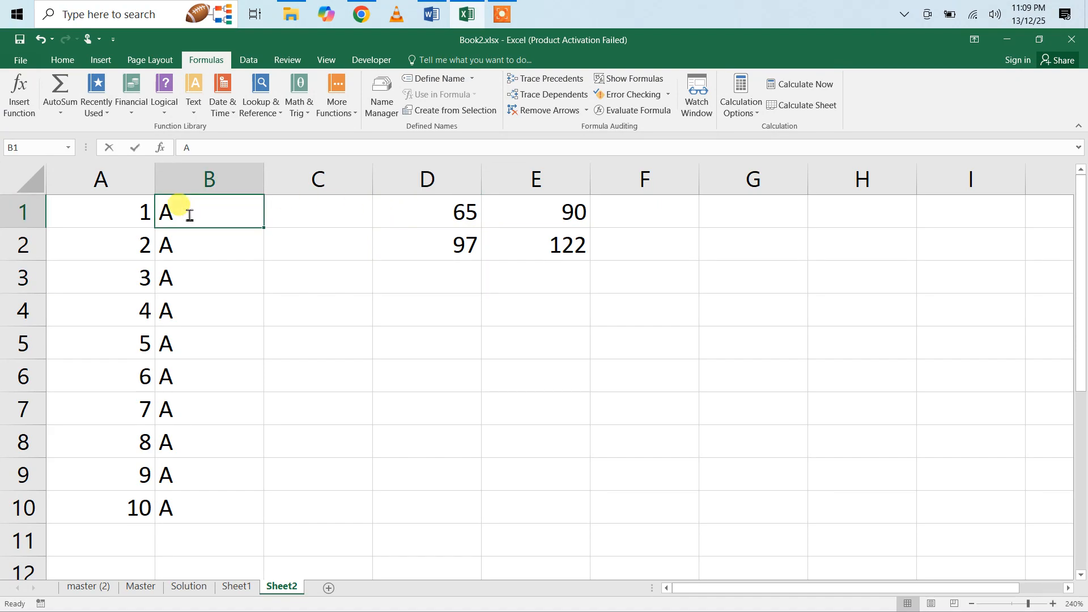
text(=char)
key(Tab)
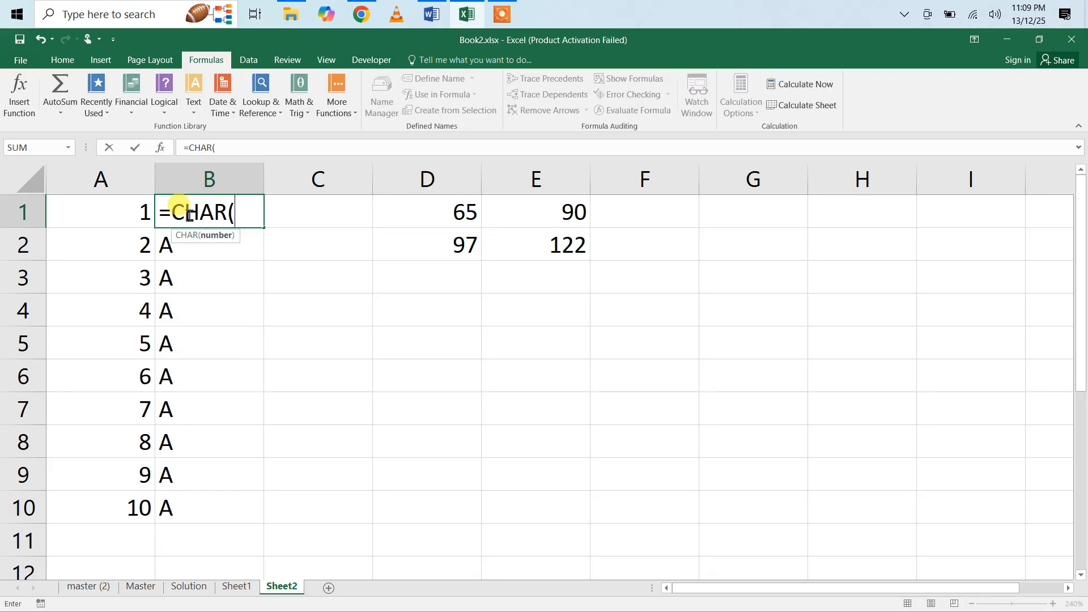
text(65+ri)
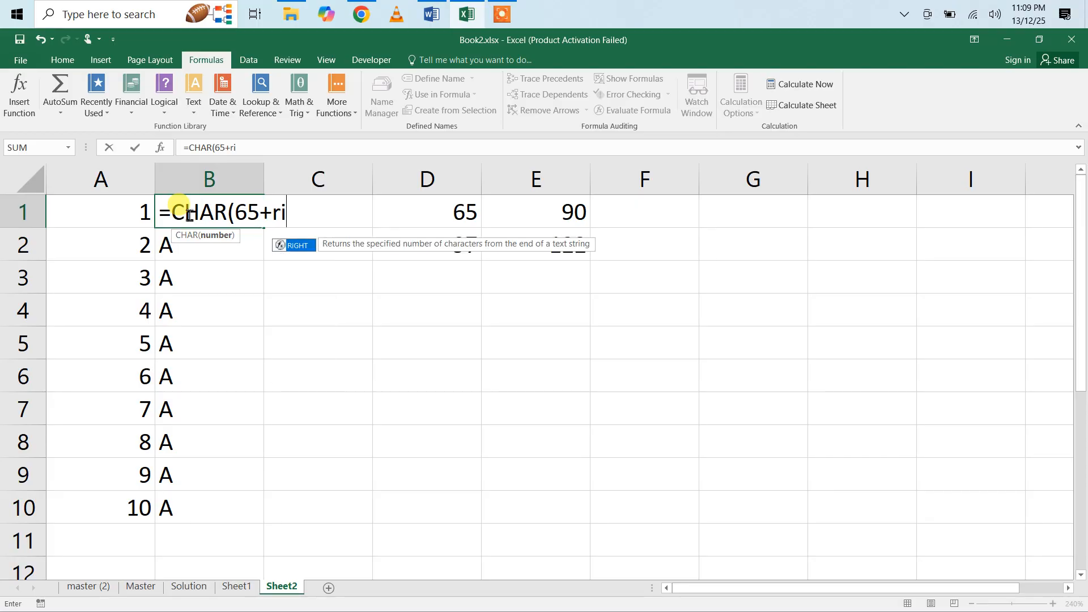
key(BackSpace)
text(ow)
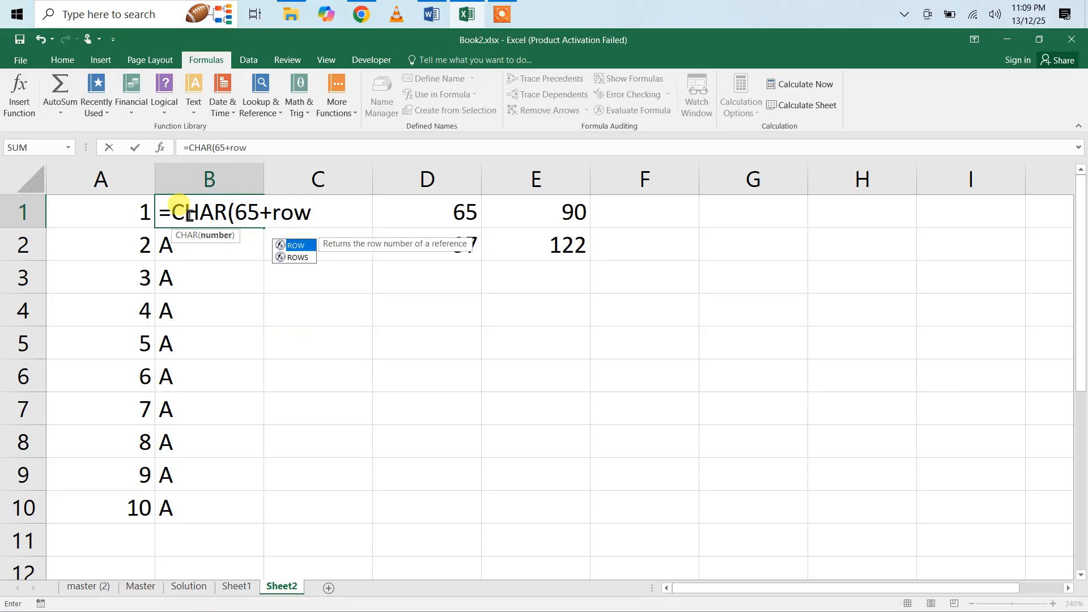
text(()
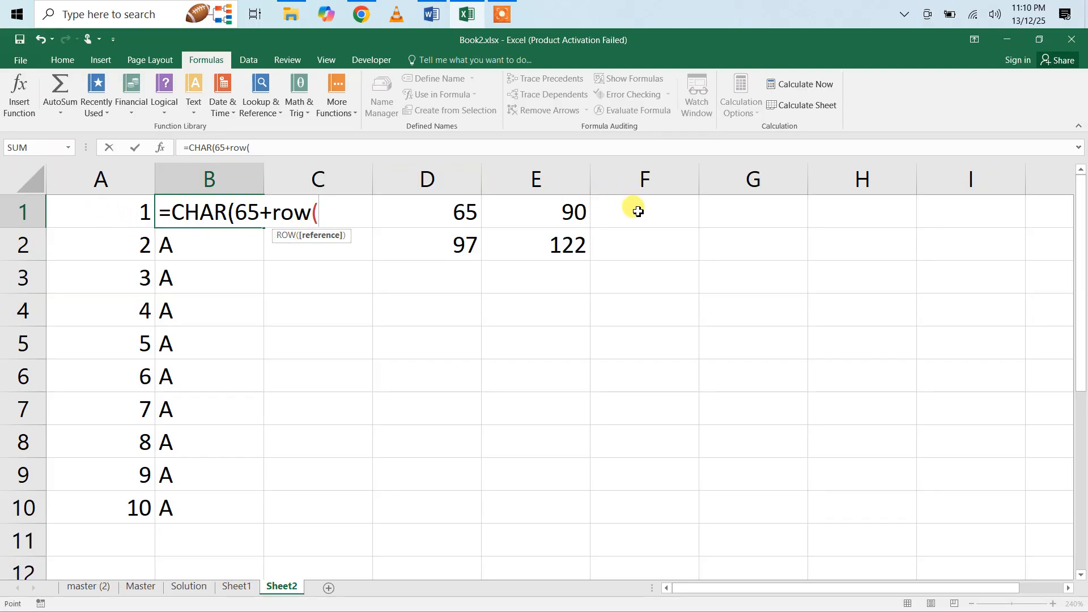
click(638, 211)
key(Escape)
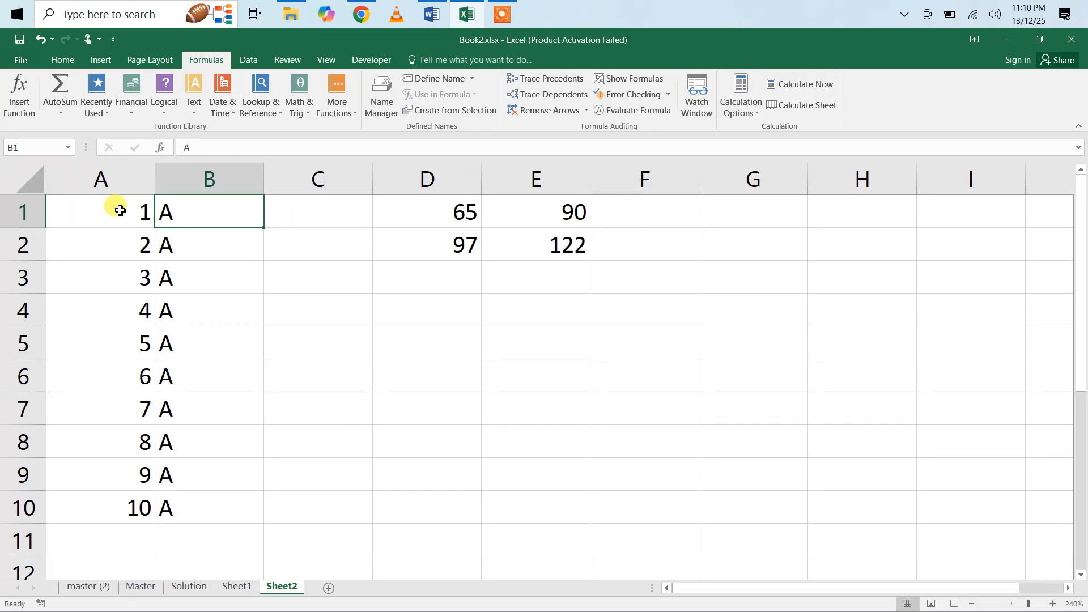
Clear the contents of the range A1:B10.
drag(117, 208, 211, 504)
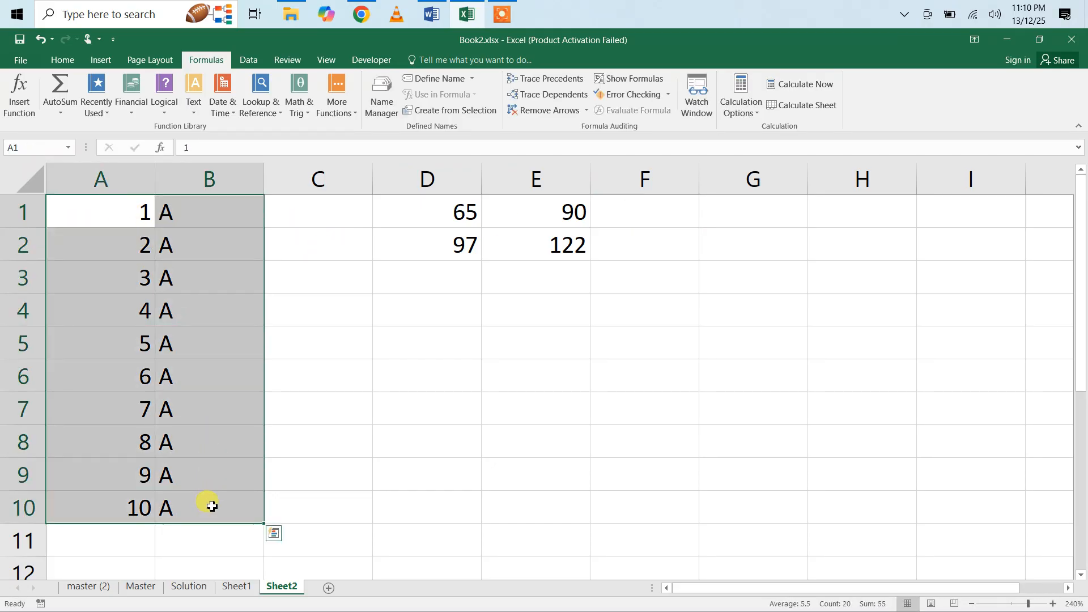
key(Delete)
Enter the formula =ROW(A1) in cell B1.
click(184, 205)
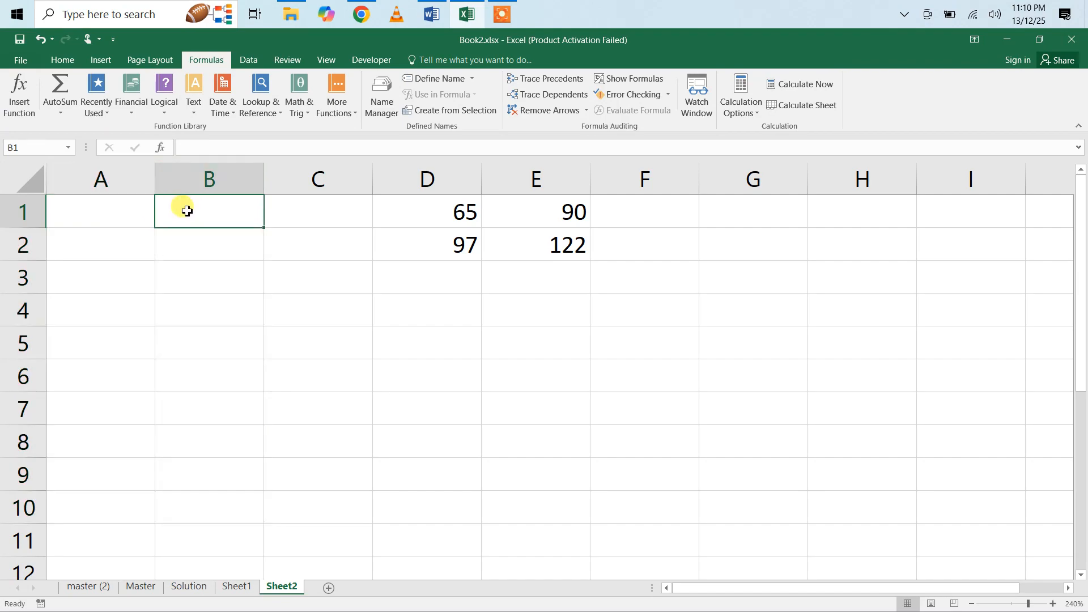
text(=row)
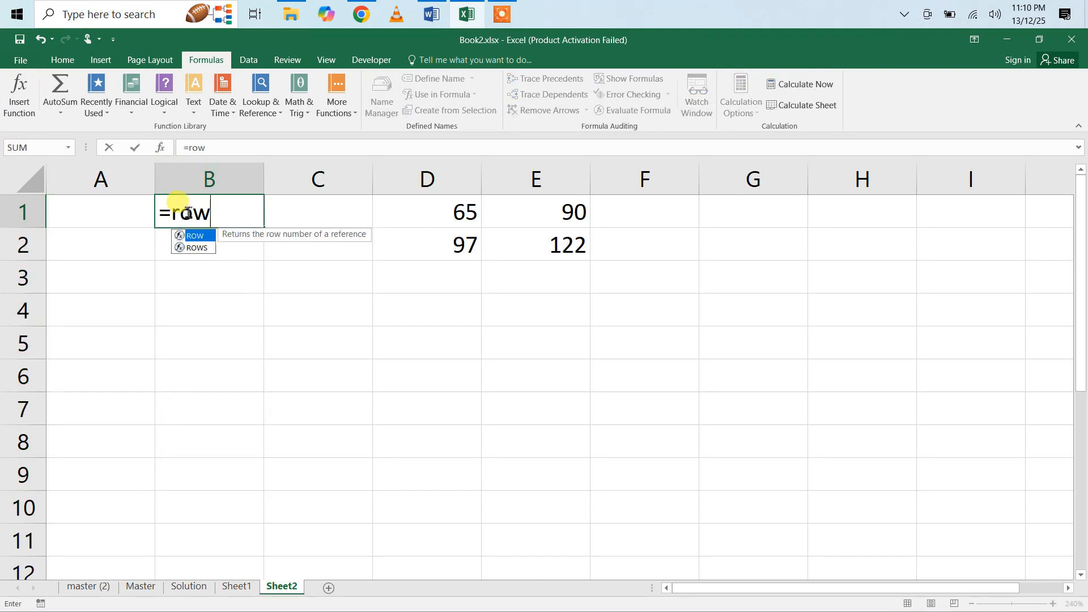
key(Tab)
click(96, 218)
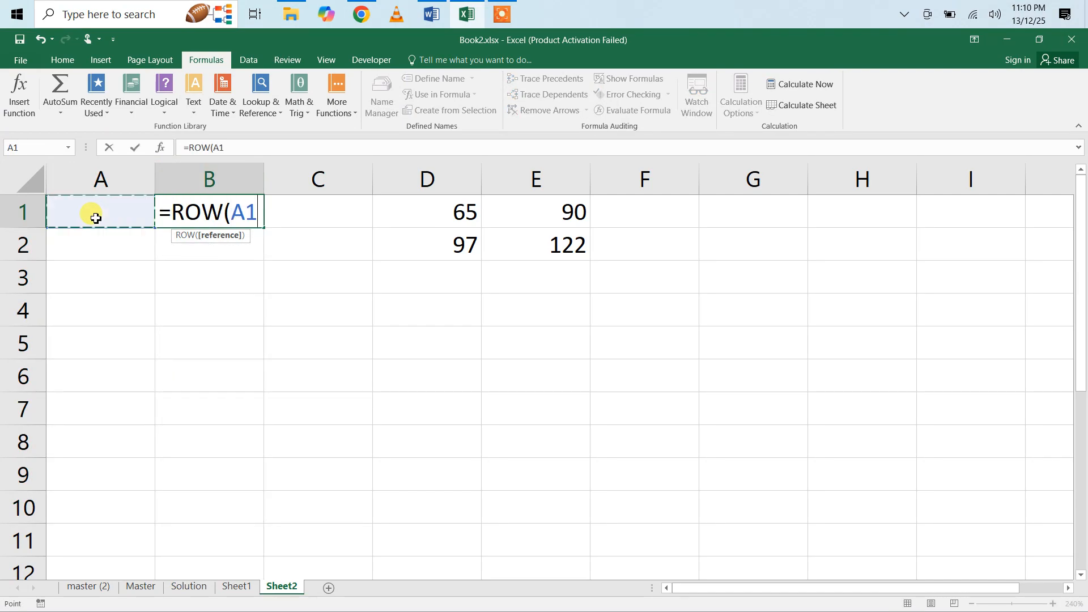
key(Return)
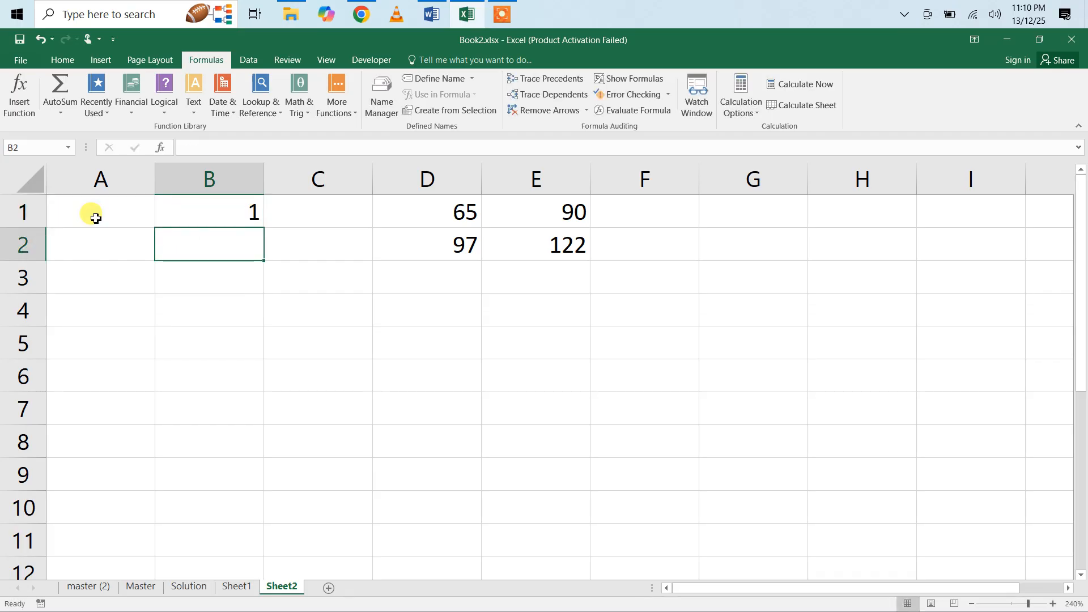
Replace the formula in B1 with =CHAR(64+ROW(A1)) and fill it down through B11.
click(191, 209)
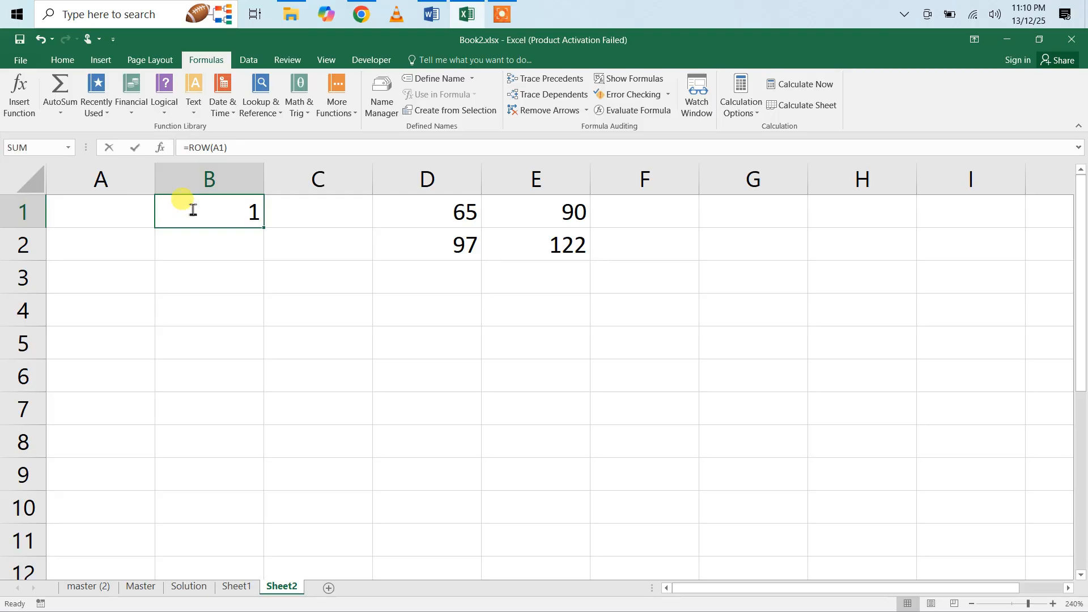
text(=CHAR()
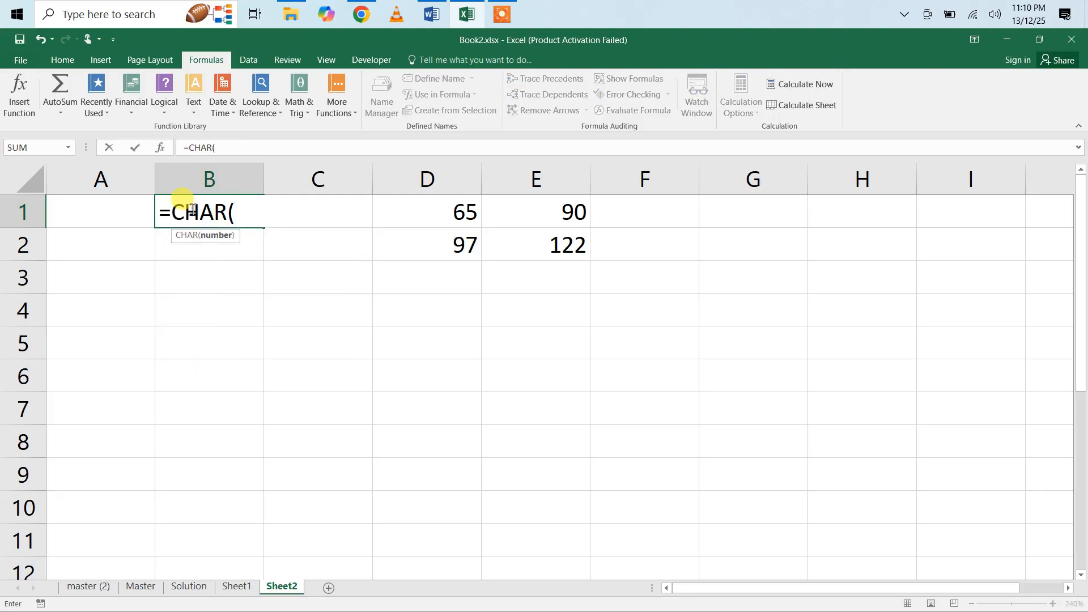
text(65+row)
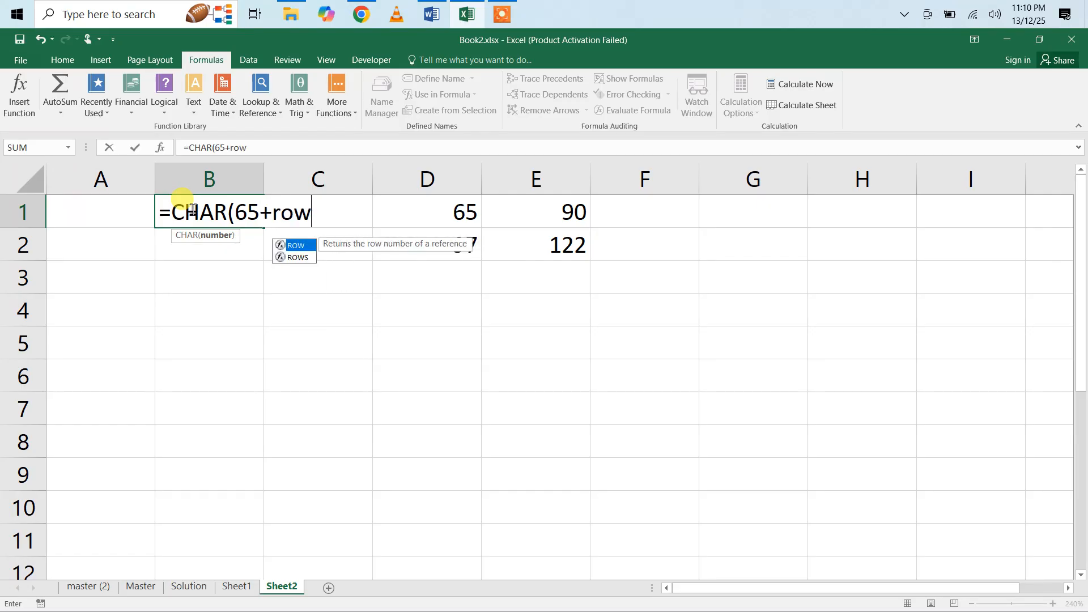
text(()
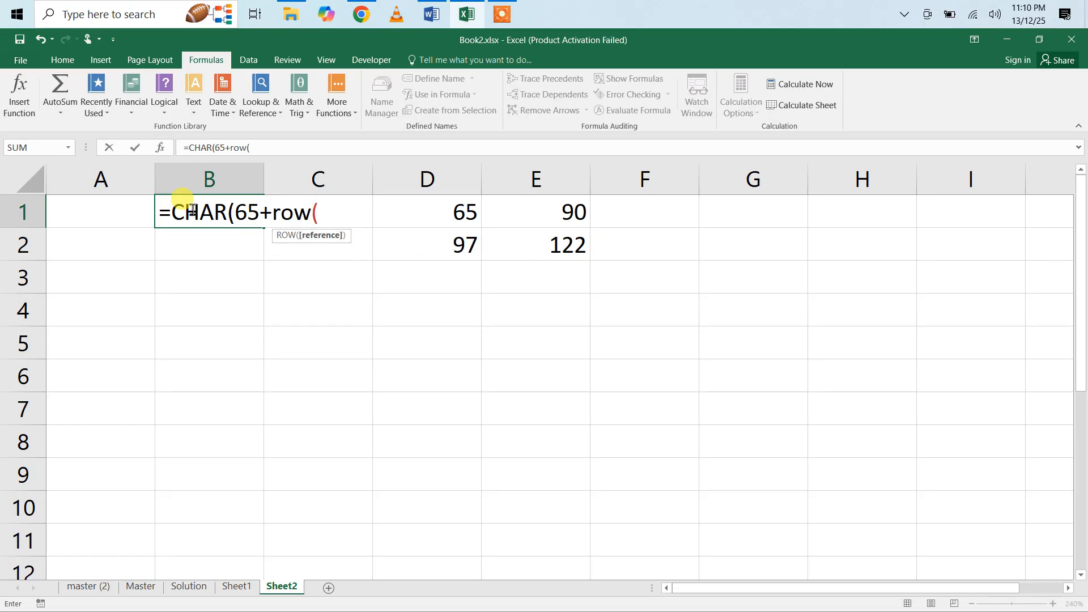
click(105, 215)
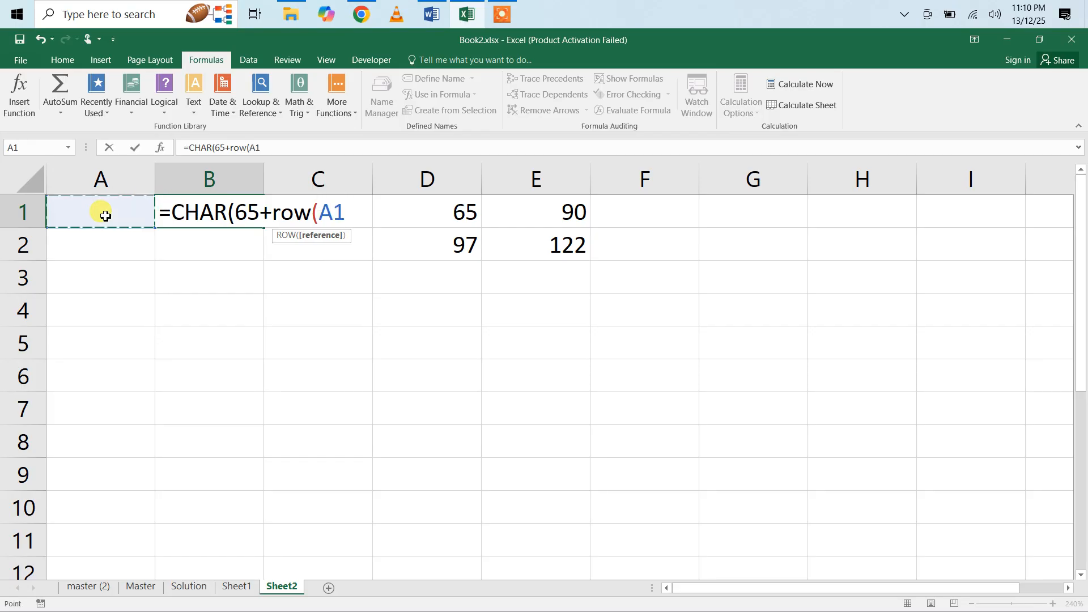
text()))
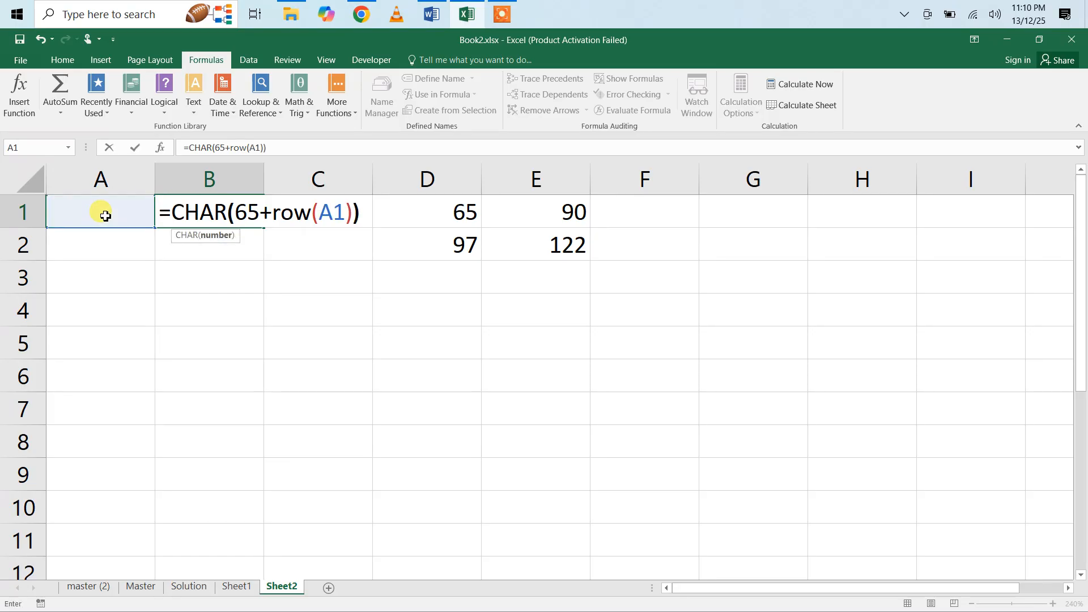
click(258, 216)
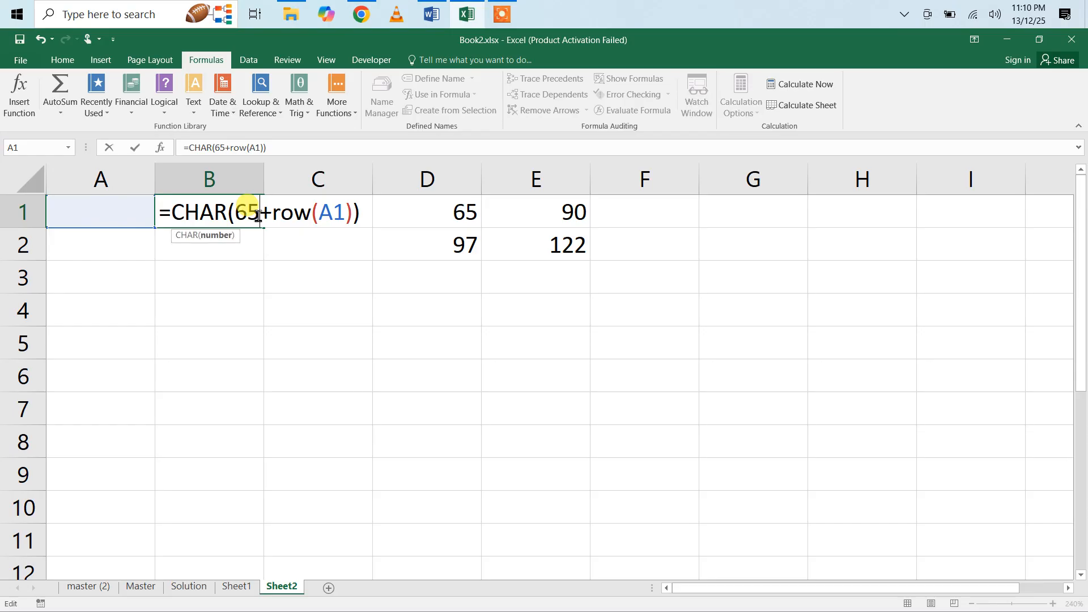
key(BackSpace)
text(4)
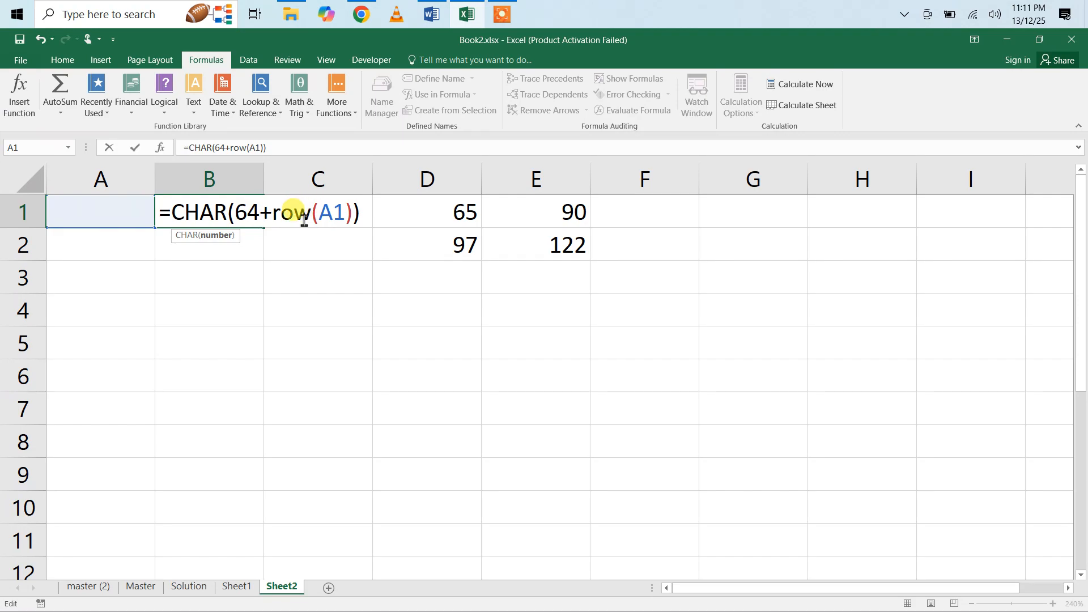
key(Return)
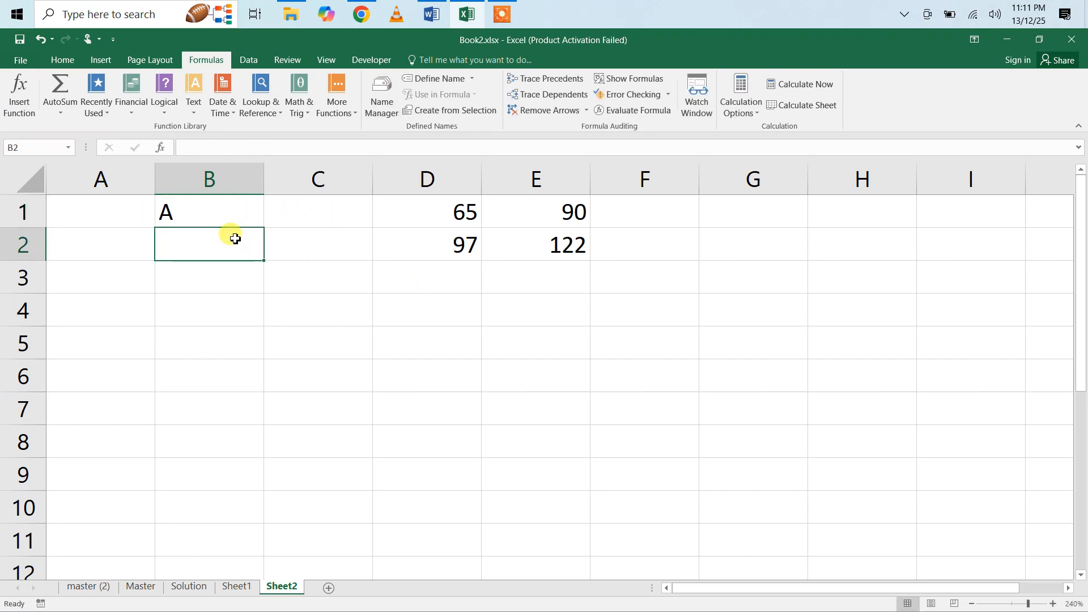
click(210, 211)
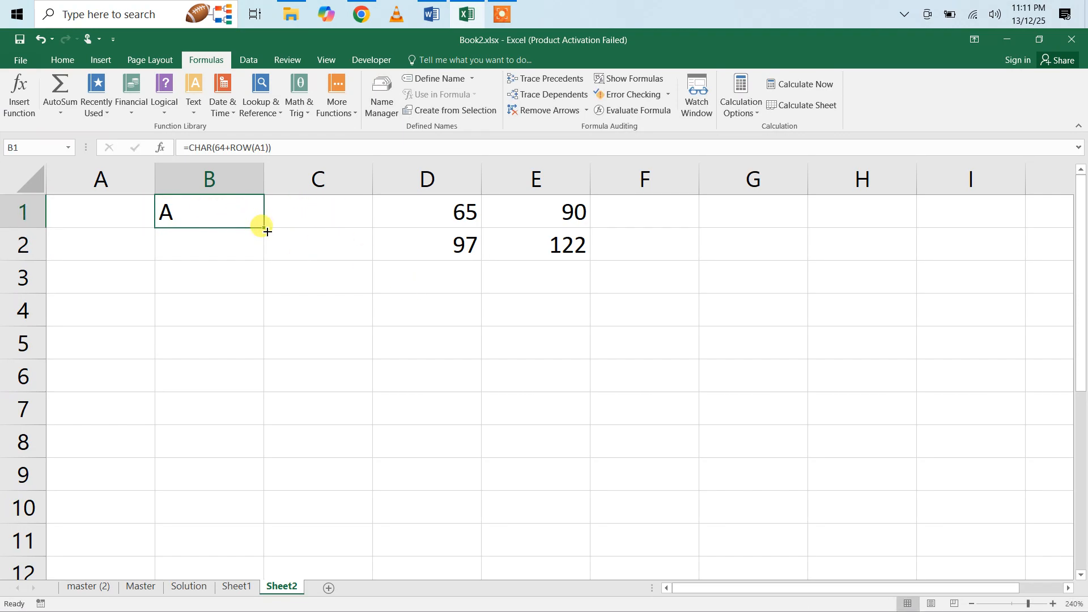
drag(266, 230, 239, 566)
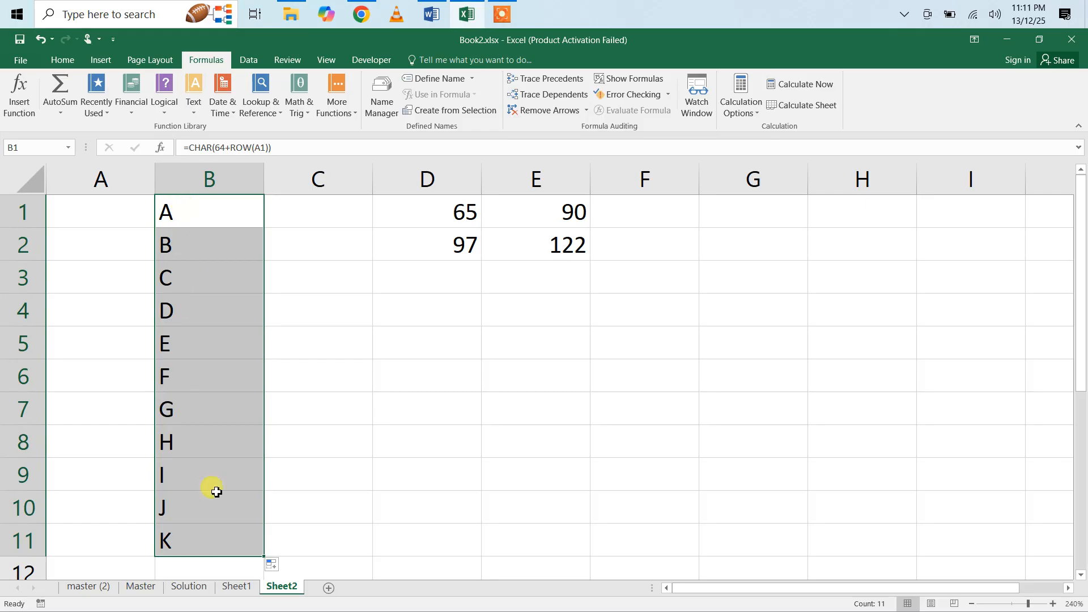
Enter the formula =CHAR(96+ROW(A1)) in cell C1 for the lowercase letters.
click(317, 211)
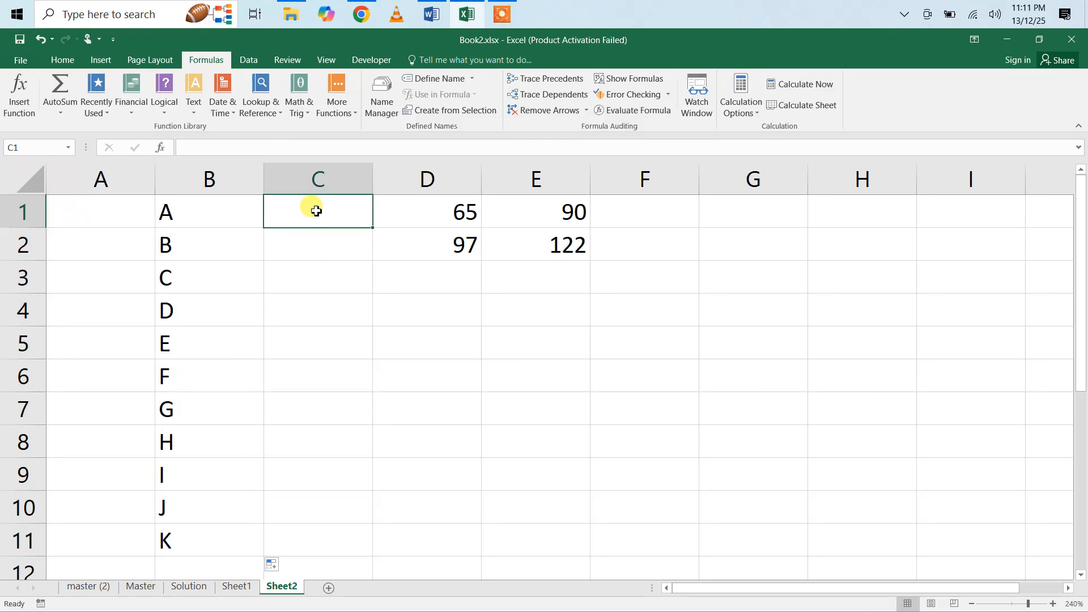
text(=char)
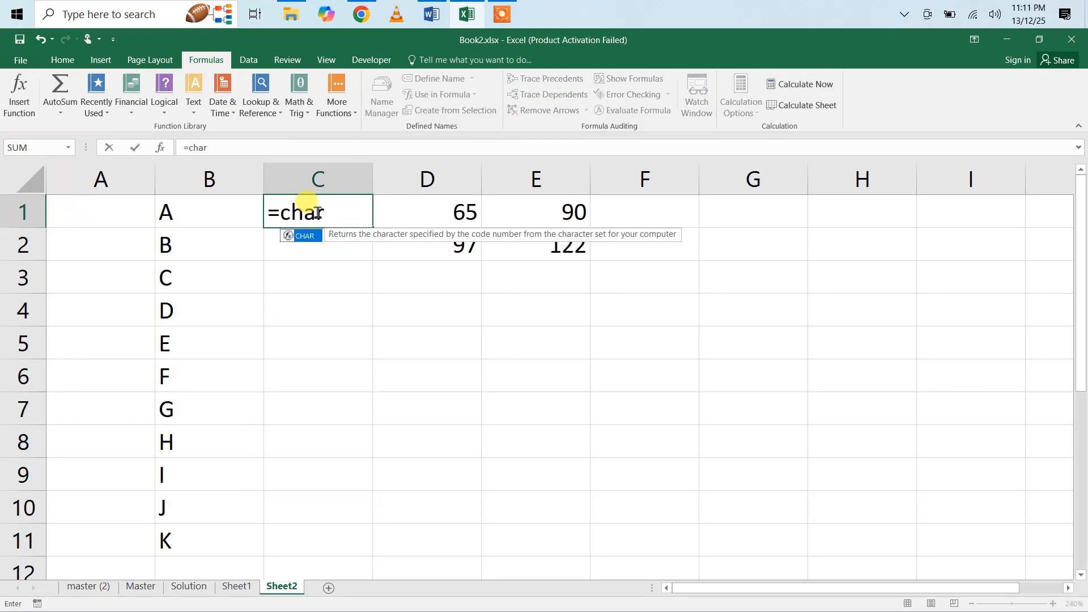
key(Tab)
text(9)
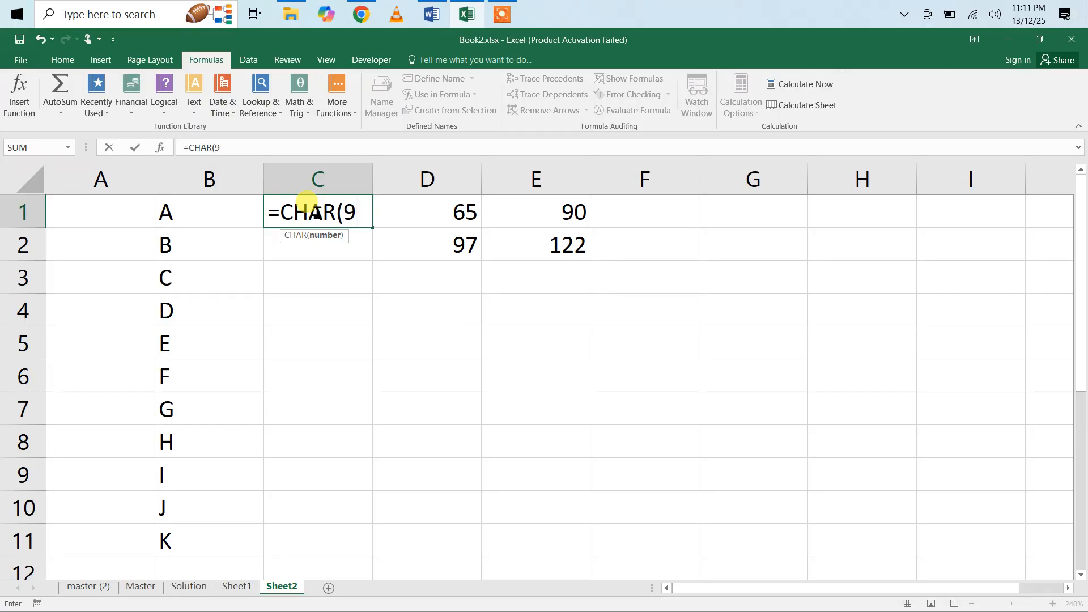
text(7+row()
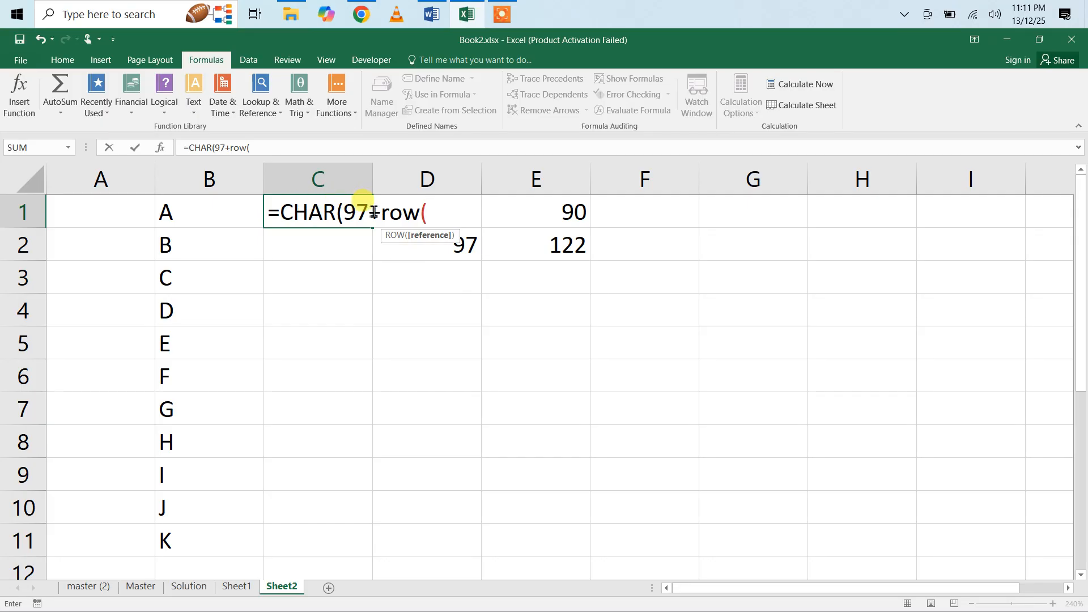
click(374, 212)
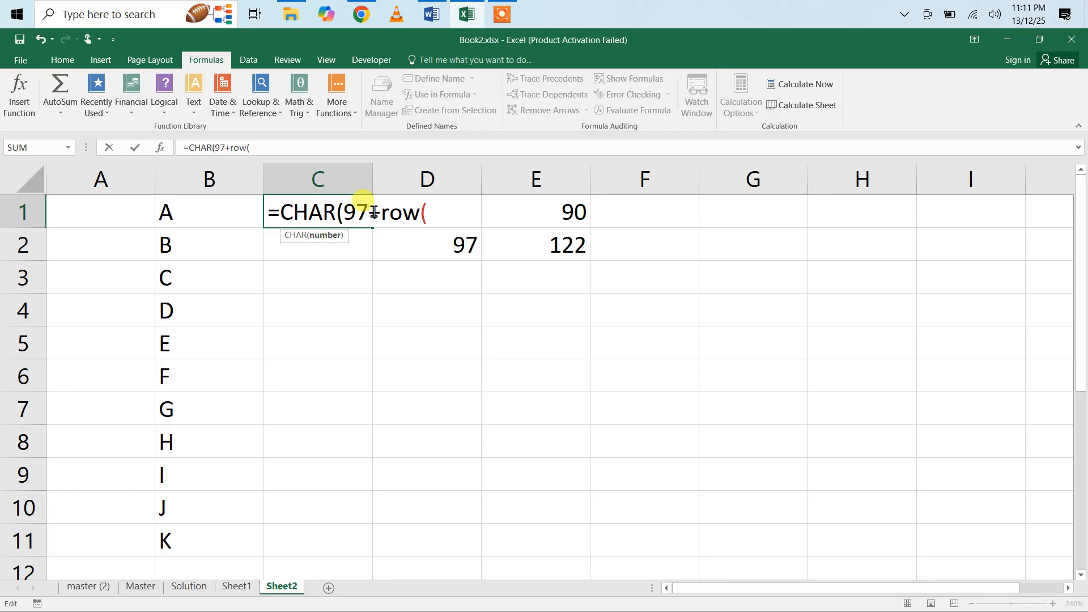
key(BackSpace)
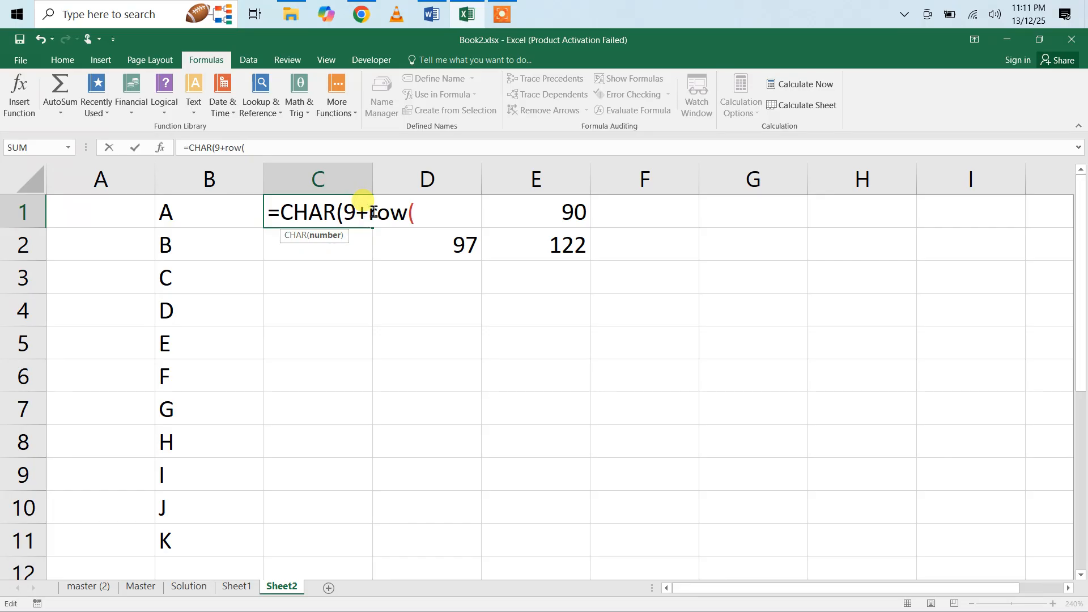
text(6)
click(426, 212)
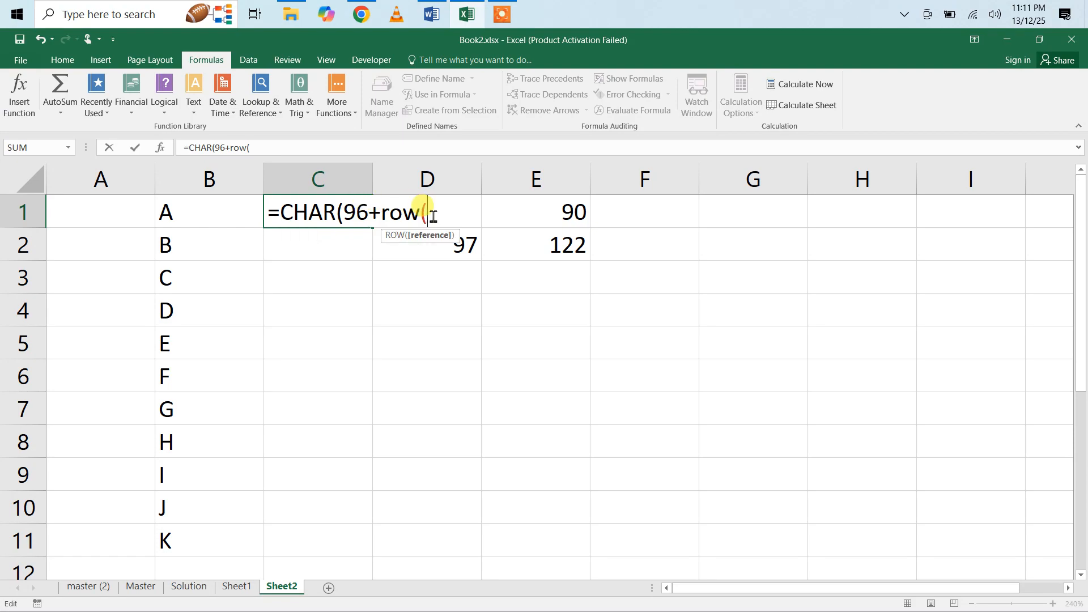
click(101, 212)
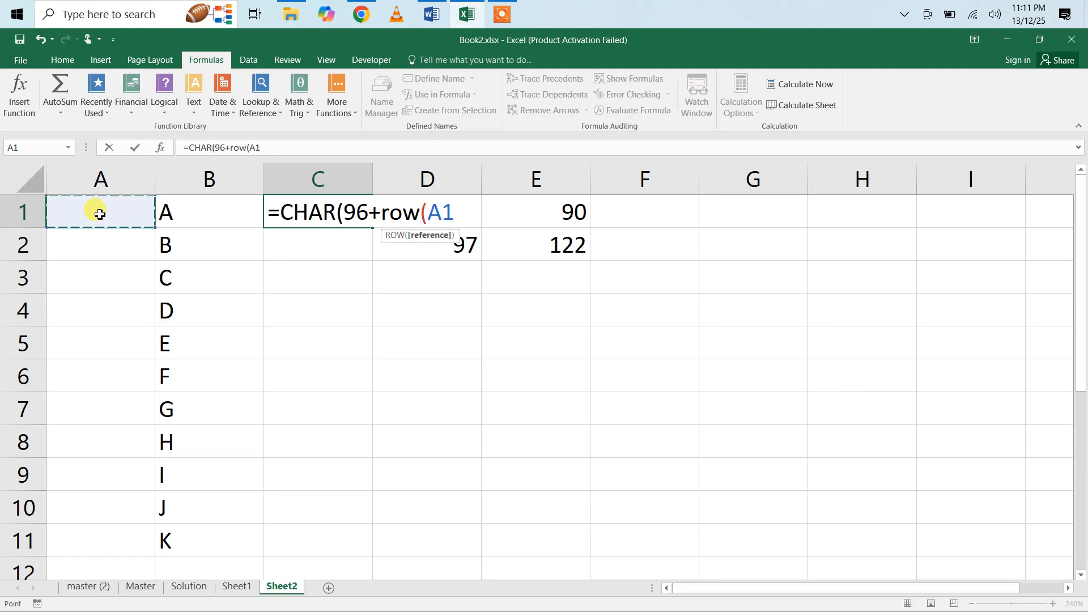
text()))
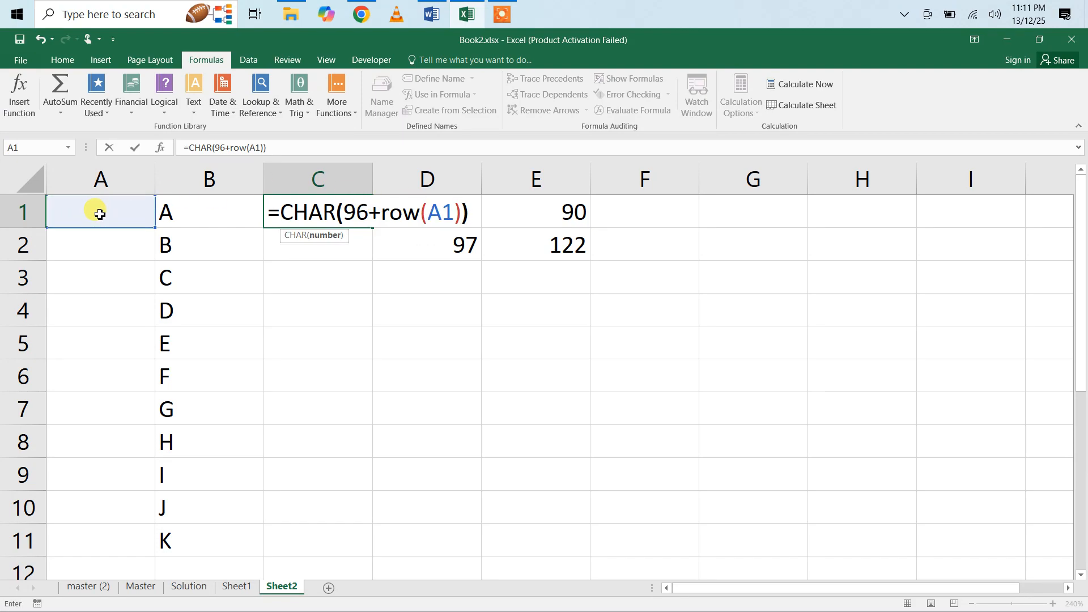
key(Return)
Fill the lowercase letter formula from C1 down through C14.
click(297, 212)
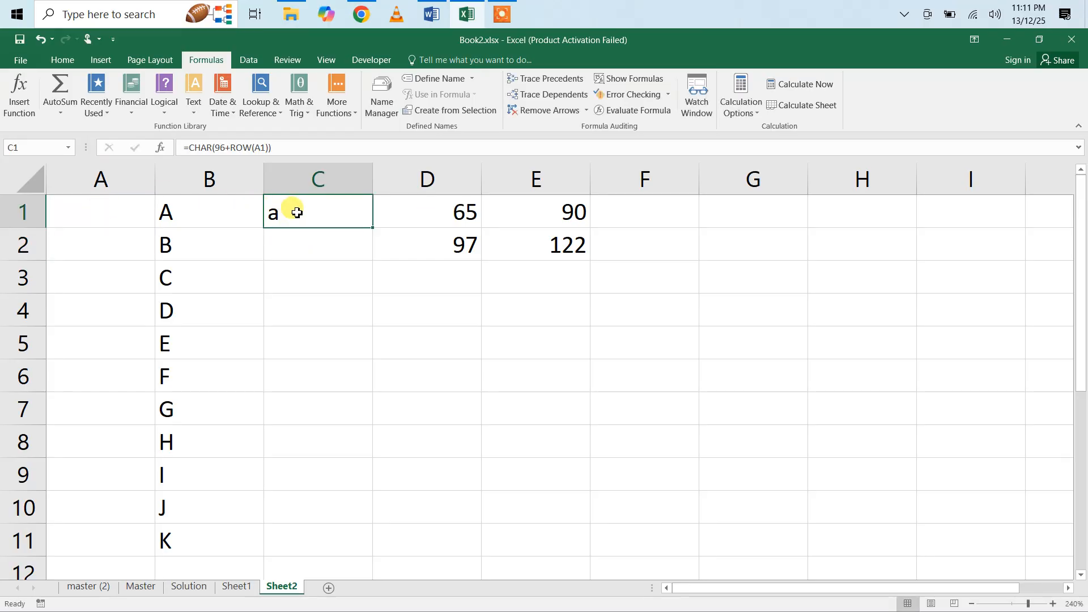
drag(369, 226, 346, 393)
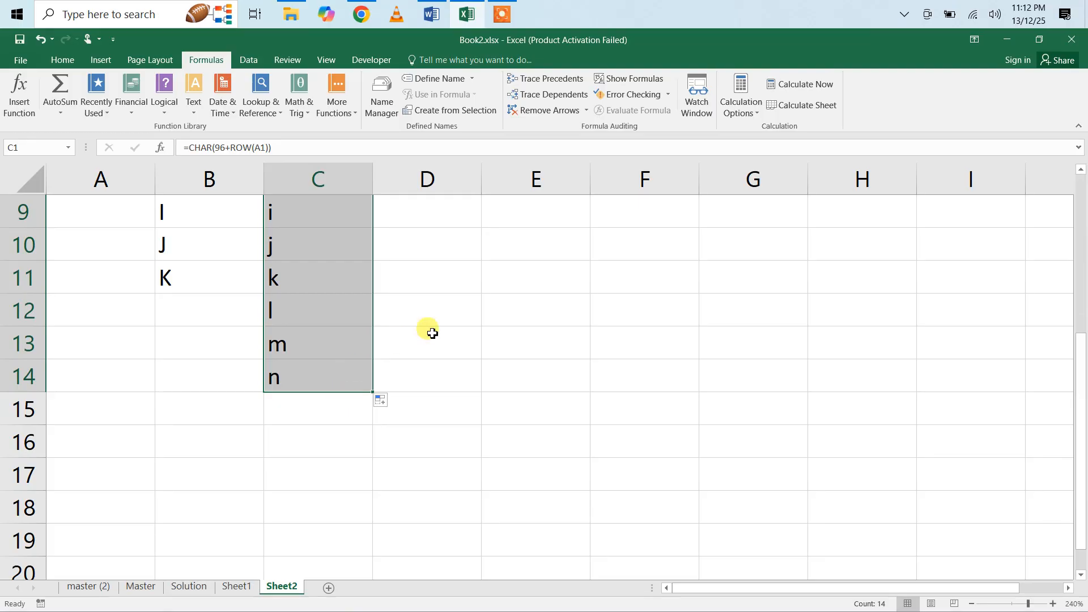
scroll(437, 334, up, 3)
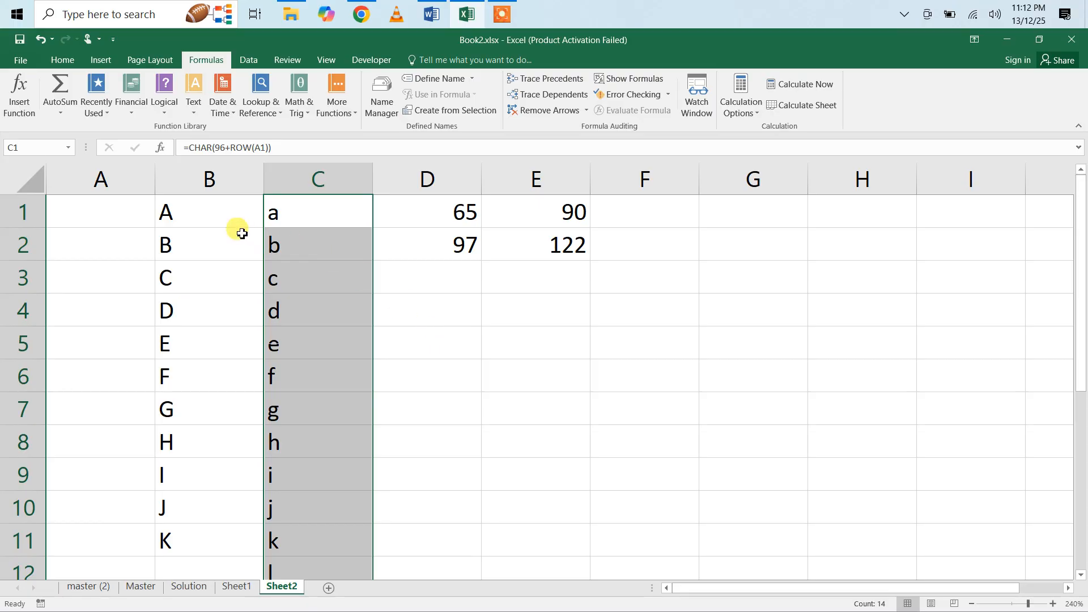
Show the formulas in the sheet and widen columns B and C slightly to fit them.
click(210, 224)
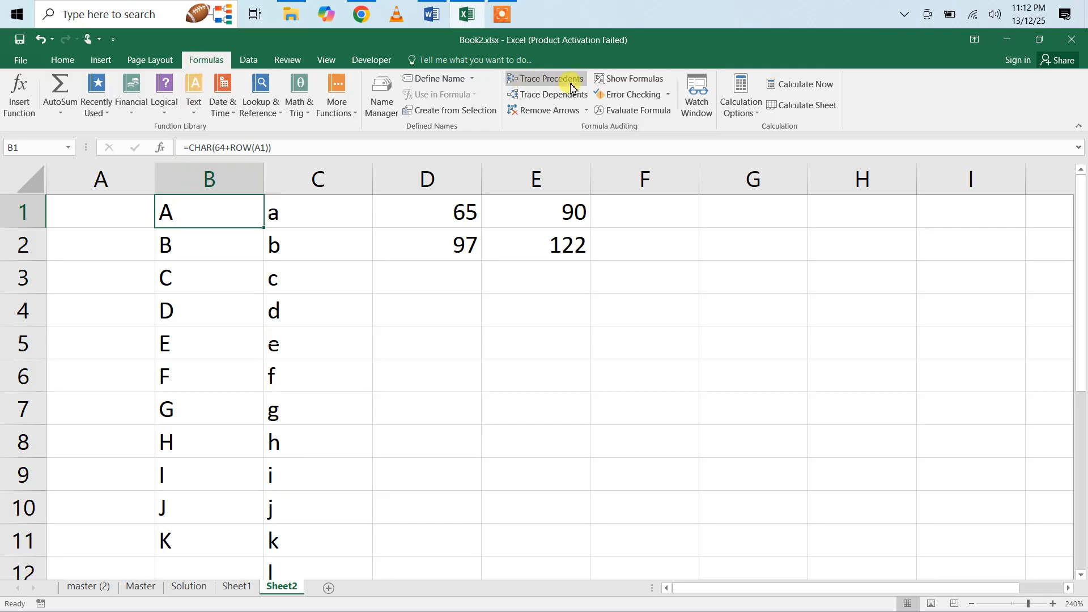
click(627, 79)
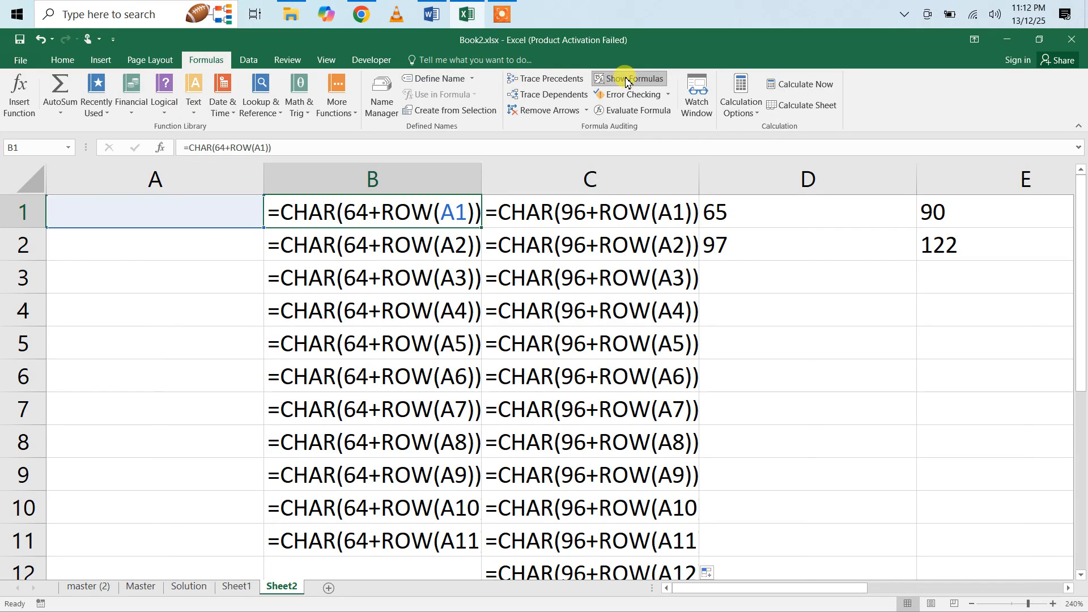
drag(482, 177, 492, 177)
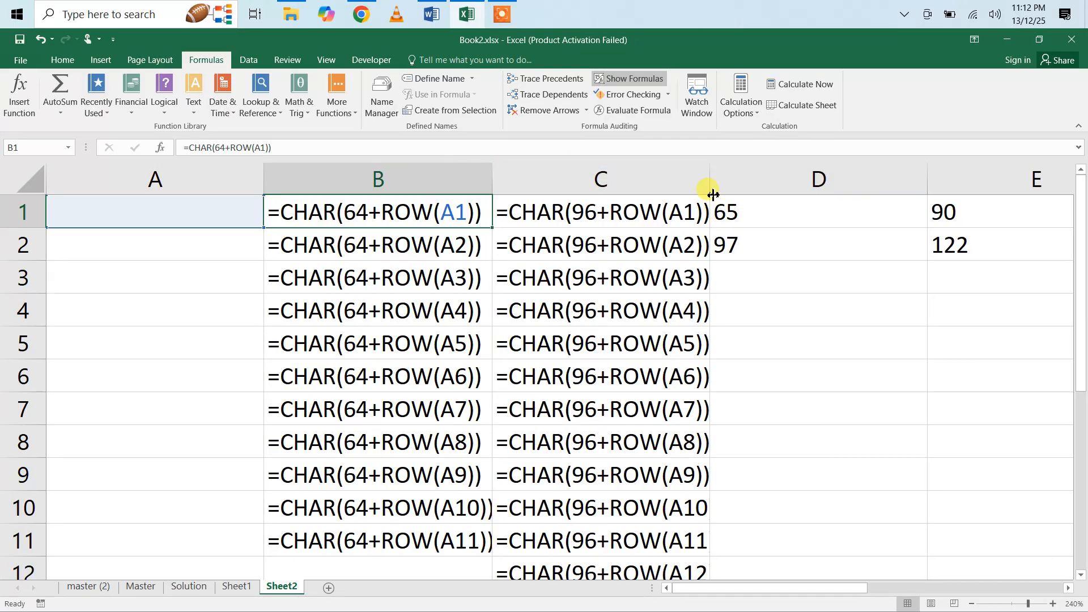
drag(713, 194, 724, 191)
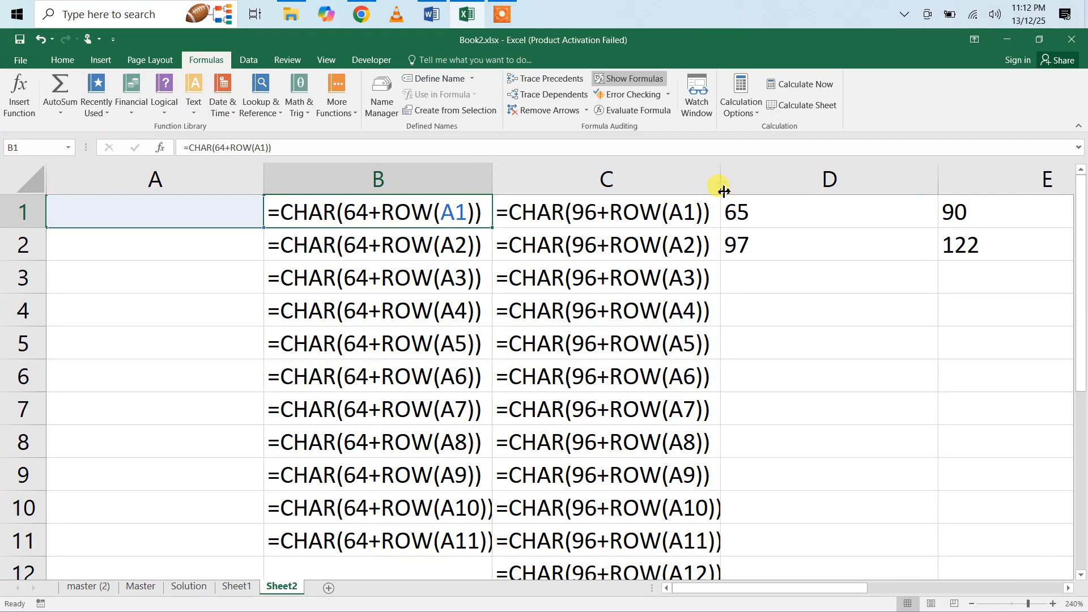